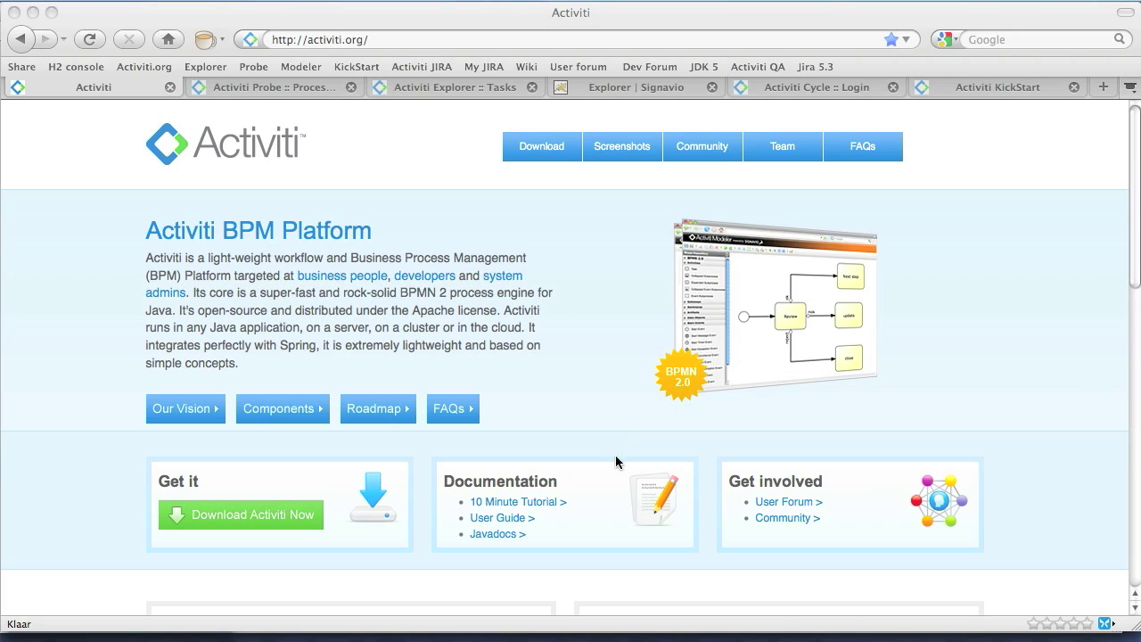
Switch to Yaoqiang BPMN Editor and place a start event with a user task named "Request refund" beside it
{"action": "left_click", "coordinate": [772, 631]}
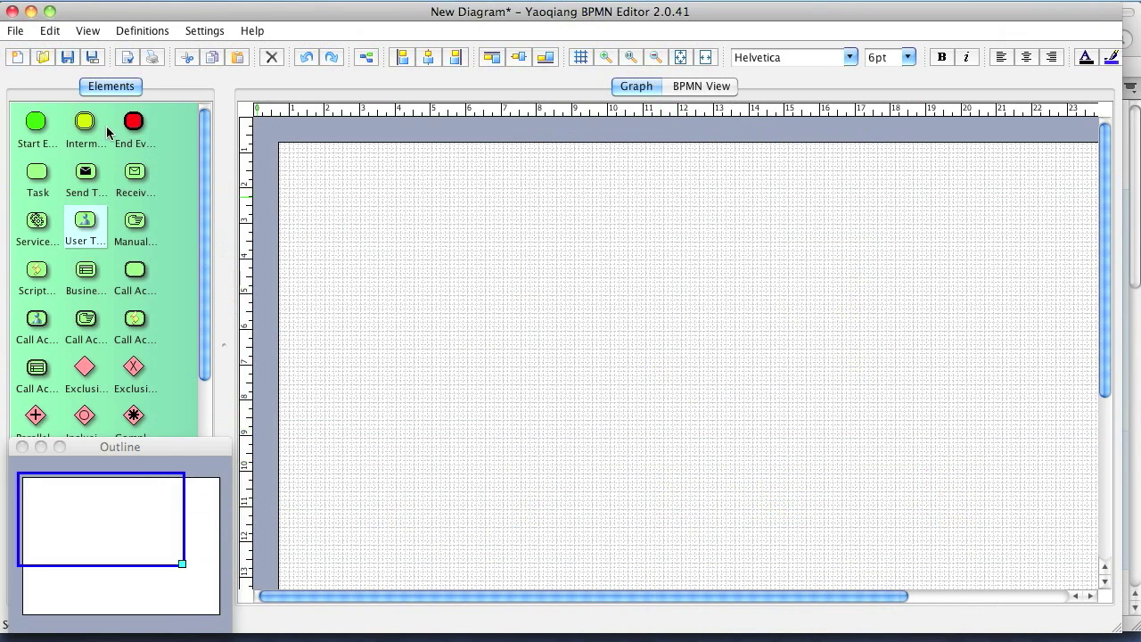
{"action": "left_click_drag", "start_coordinate": [37, 125], "coordinate": [325, 354]}
{"action": "left_click_drag", "start_coordinate": [85, 223], "coordinate": [424, 364]}
{"action": "double_click", "coordinate": [437, 370]}
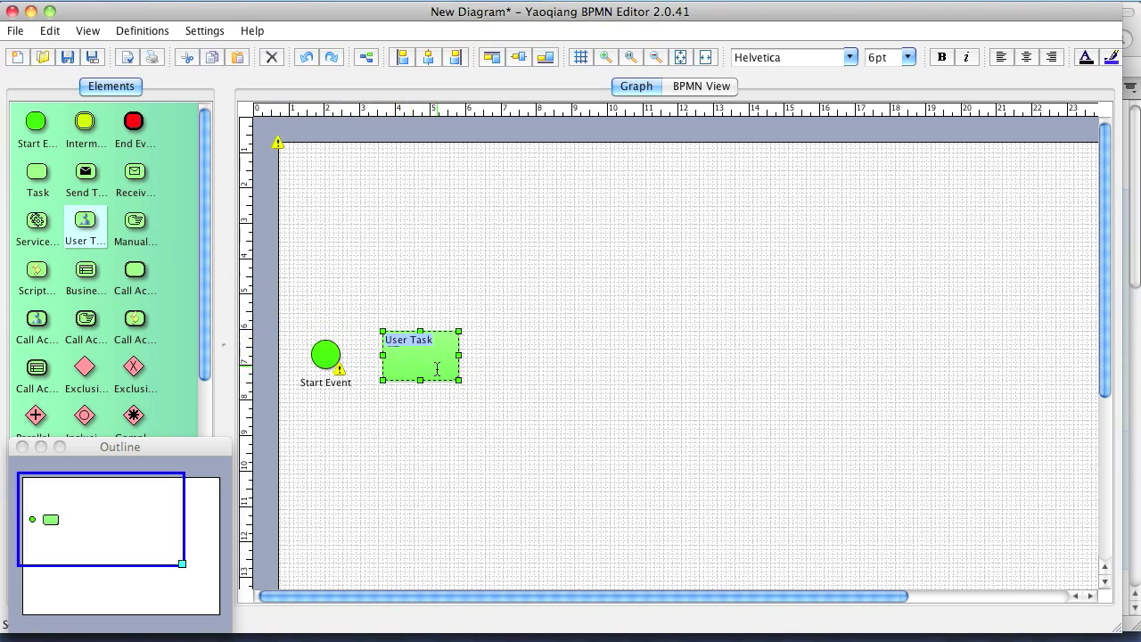
{"action": "type", "text": "Request refund"}
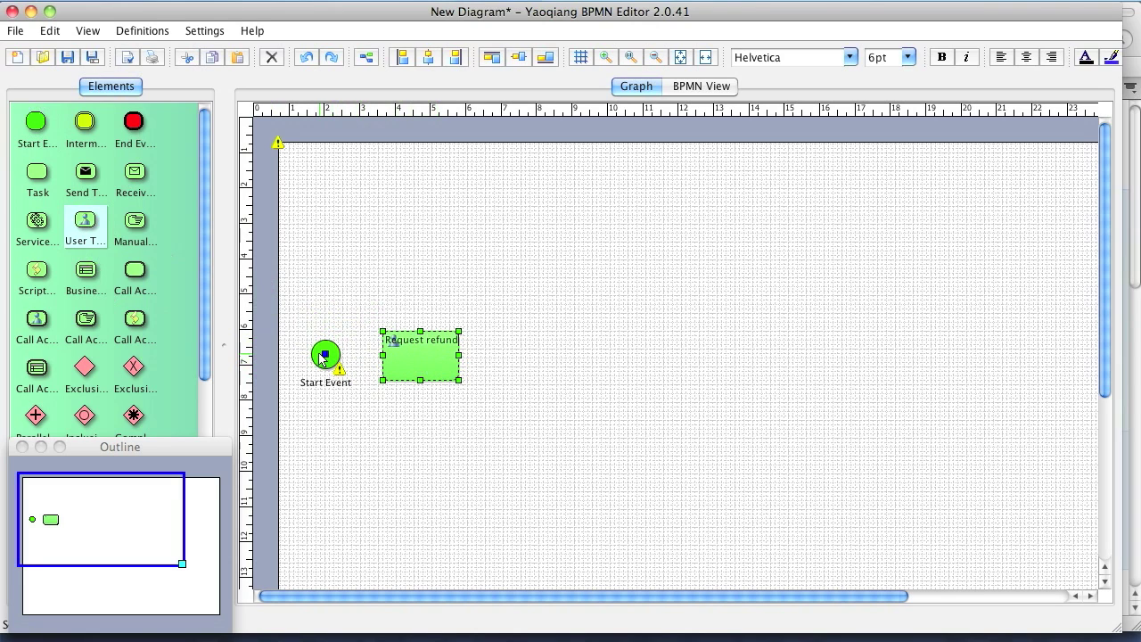
Connect the start event to Request refund, and connect that task to a new exclusive gateway placed after it
{"action": "left_click_drag", "start_coordinate": [344, 364], "coordinate": [412, 365]}
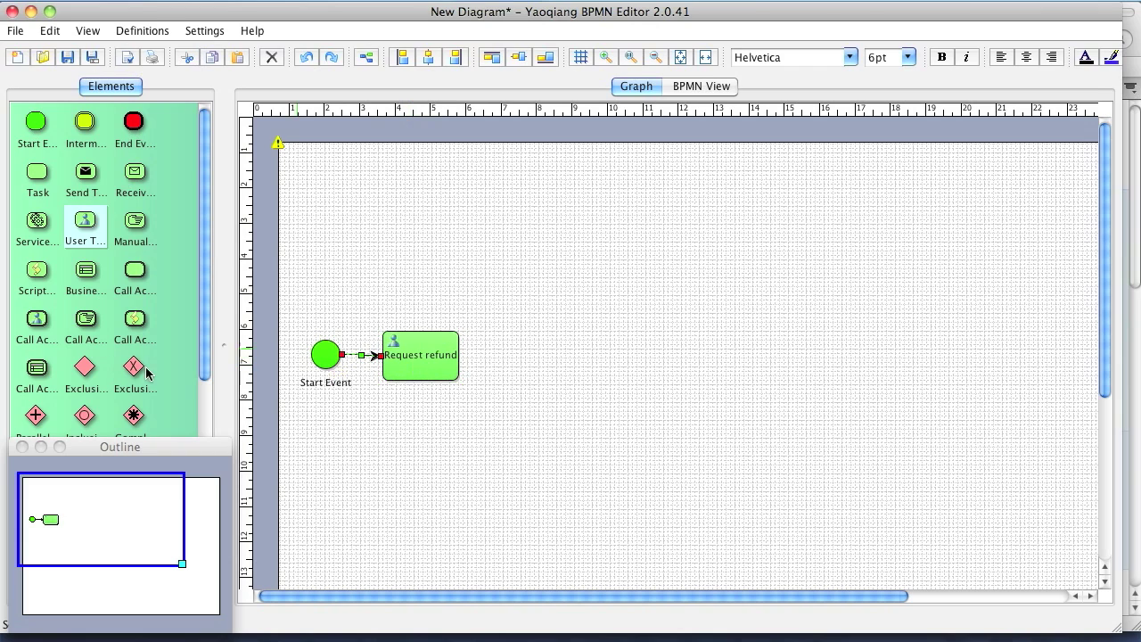
{"action": "left_click_drag", "start_coordinate": [138, 371], "coordinate": [526, 359]}
{"action": "left_click_drag", "start_coordinate": [419, 354], "coordinate": [522, 360]}
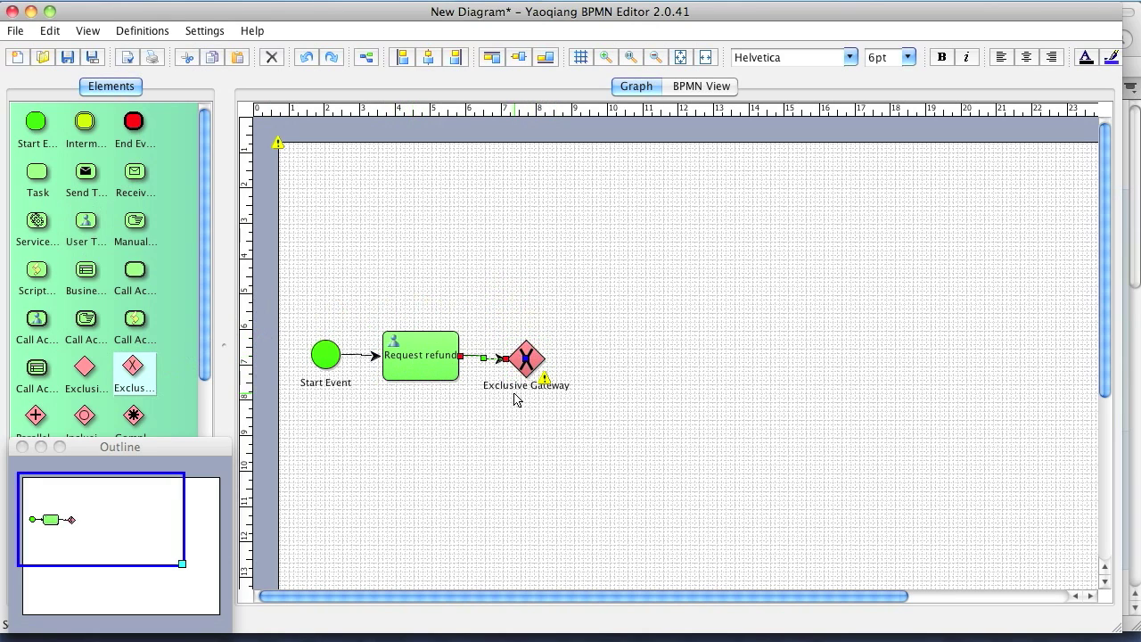
Add a user task named "Big-boss approve" above and beyond the gateway, and widen it to fit its name
{"action": "left_click_drag", "start_coordinate": [93, 228], "coordinate": [629, 301]}
{"action": "double_click", "coordinate": [629, 299]}
{"action": "type", "text": "Big-"}
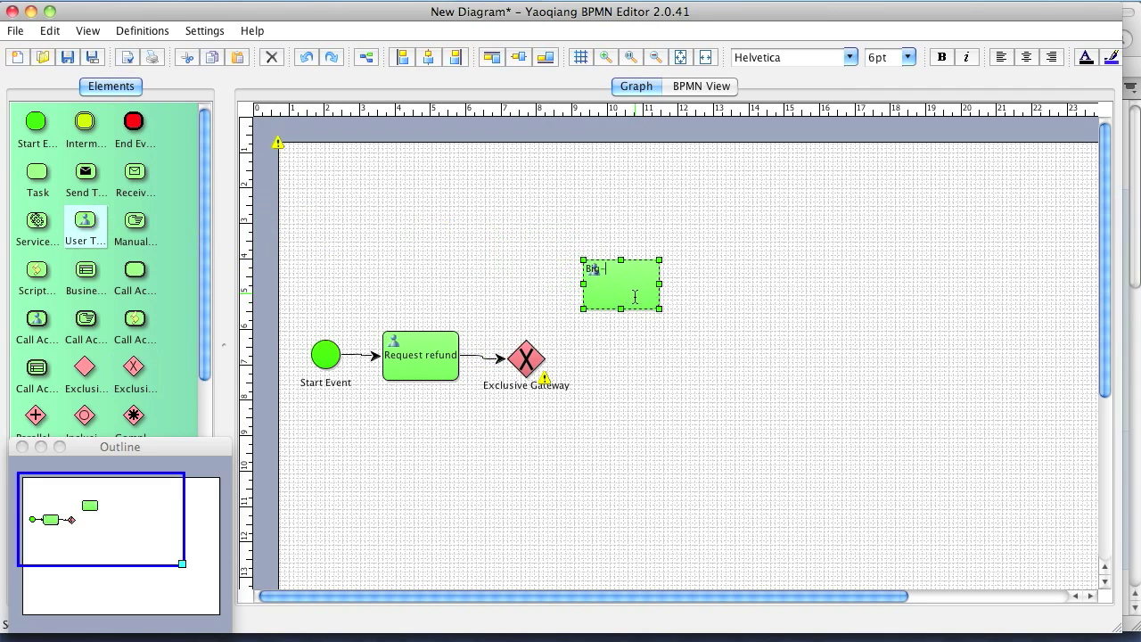
{"action": "type", "text": "boss approve"}
{"action": "left_click", "coordinate": [657, 390]}
{"action": "left_click", "coordinate": [639, 300]}
{"action": "left_click_drag", "start_coordinate": [660, 309], "coordinate": [687, 309]}
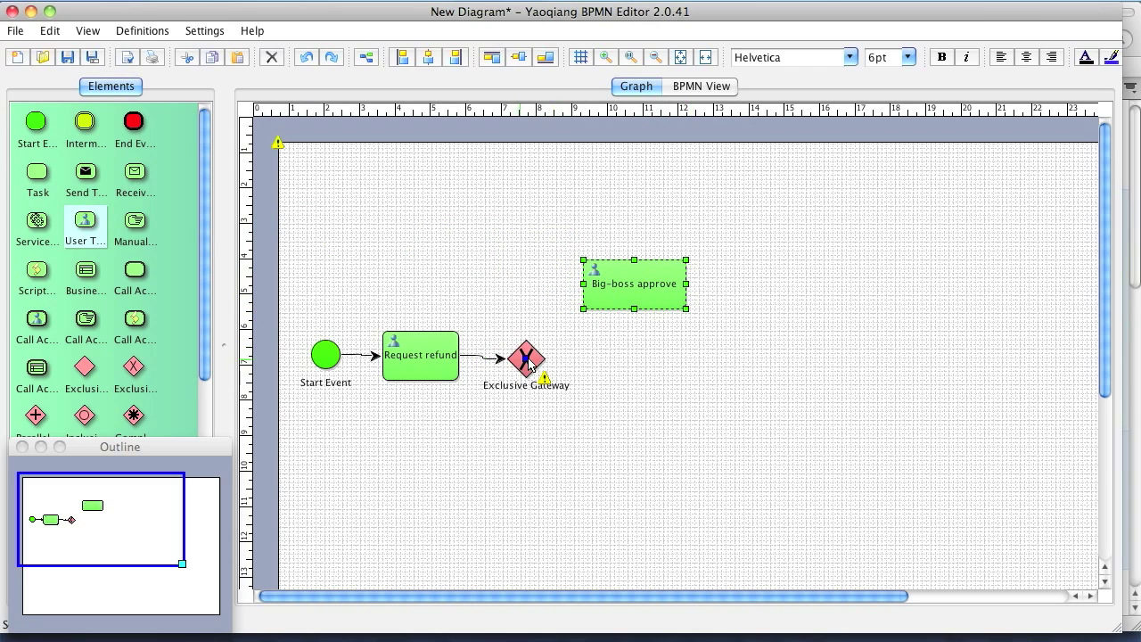
Connect the gateway to Big-boss approve, and connect that task to a new end event placed after it
{"action": "left_click_drag", "start_coordinate": [525, 338], "coordinate": [634, 295]}
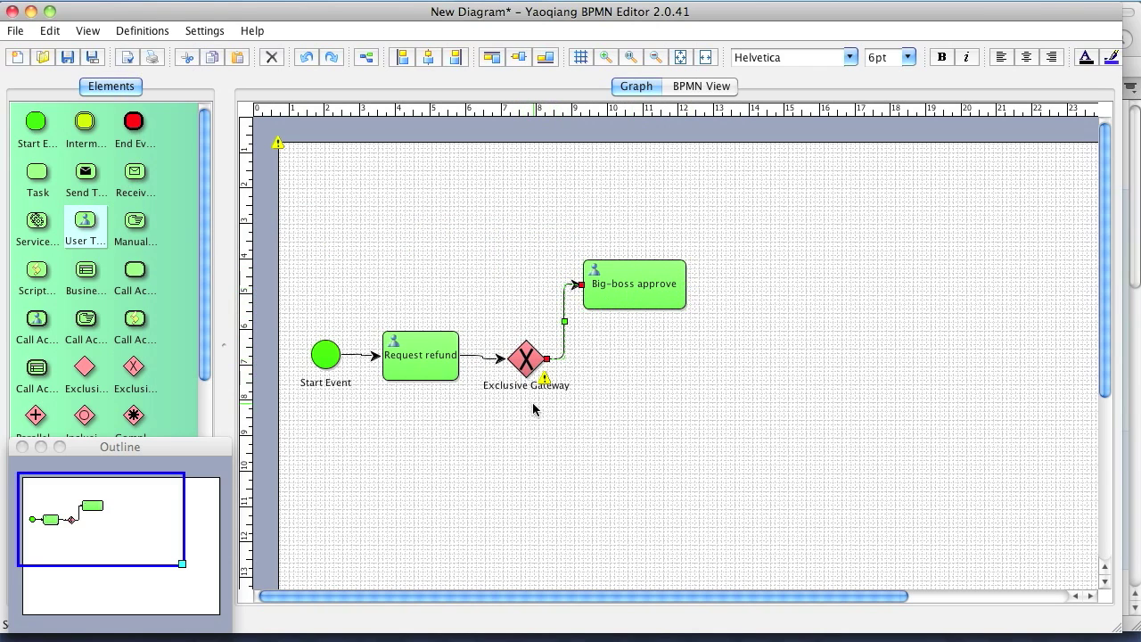
{"action": "left_click_drag", "start_coordinate": [130, 124], "coordinate": [740, 287]}
{"action": "left_click_drag", "start_coordinate": [634, 284], "coordinate": [740, 287]}
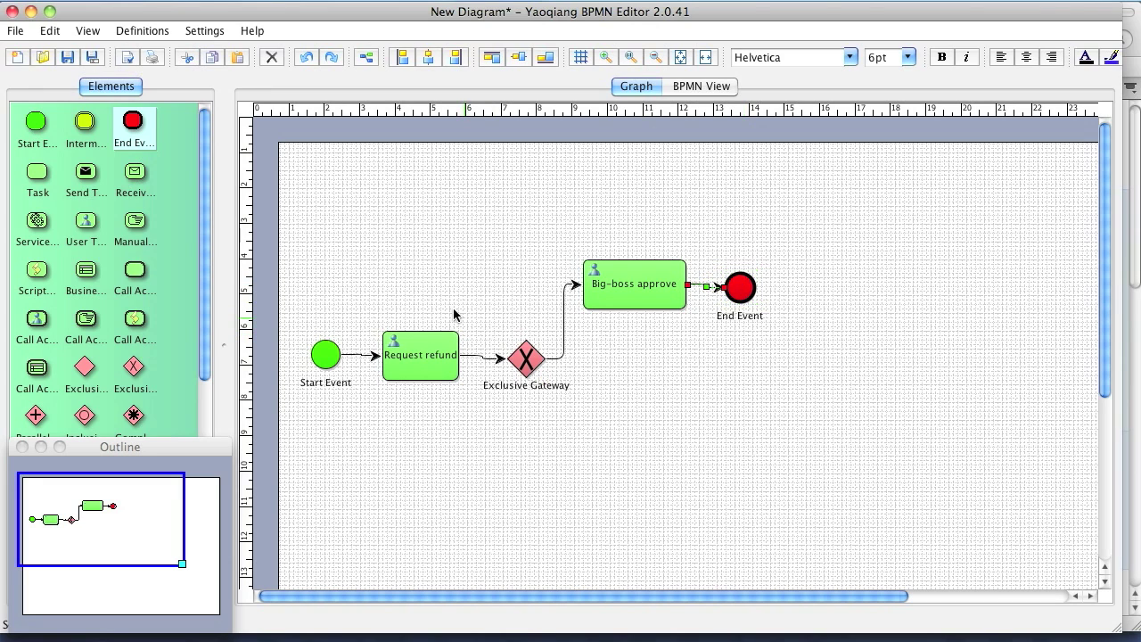
Add a second user task named "Normal approve" below Big-boss approve
{"action": "left_click_drag", "start_coordinate": [82, 223], "coordinate": [633, 419]}
{"action": "double_click", "coordinate": [648, 421]}
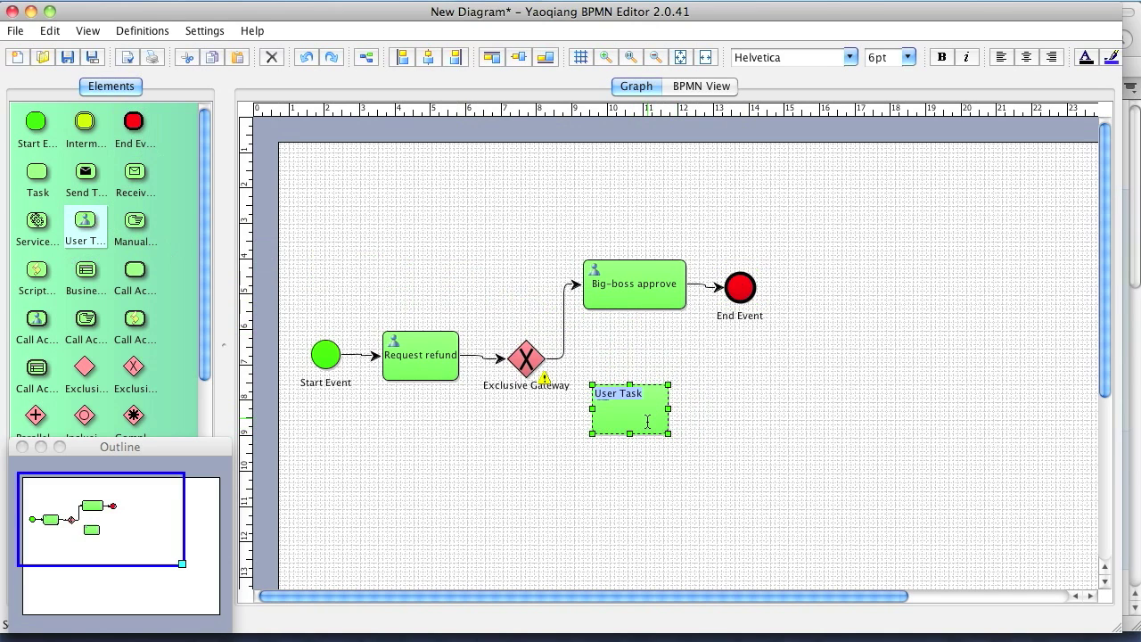
{"action": "type", "text": "Normal approve"}
{"action": "left_click", "coordinate": [787, 420]}
Connect the gateway to Normal approve, and connect that task to its own new end event
{"action": "left_click_drag", "start_coordinate": [526, 358], "coordinate": [642, 428]}
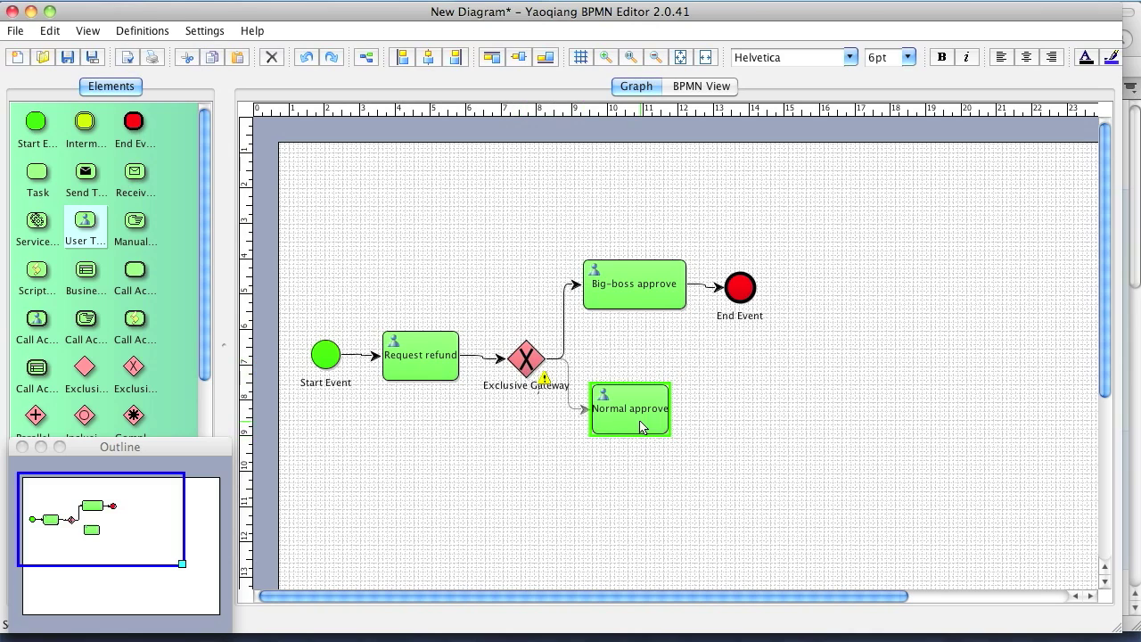
{"action": "left_click_drag", "start_coordinate": [142, 123], "coordinate": [730, 425]}
{"action": "left_click_drag", "start_coordinate": [628, 409], "coordinate": [735, 423]}
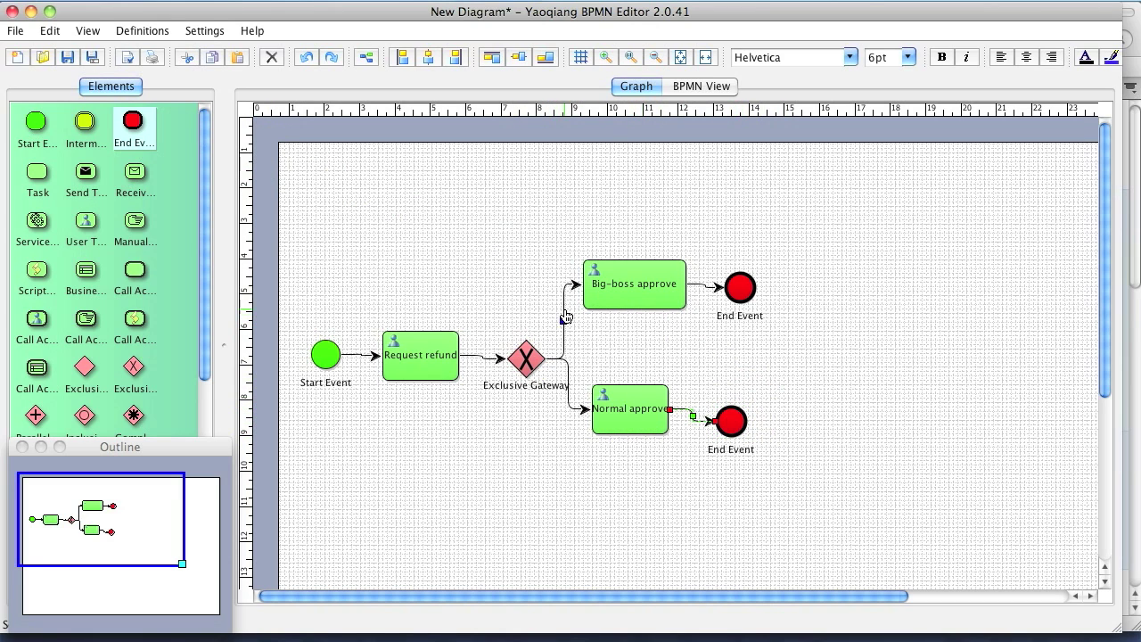
Add a condition expression on the amount to the flow from the gateway to Big-boss approve
{"action": "right_click", "coordinate": [564, 331]}
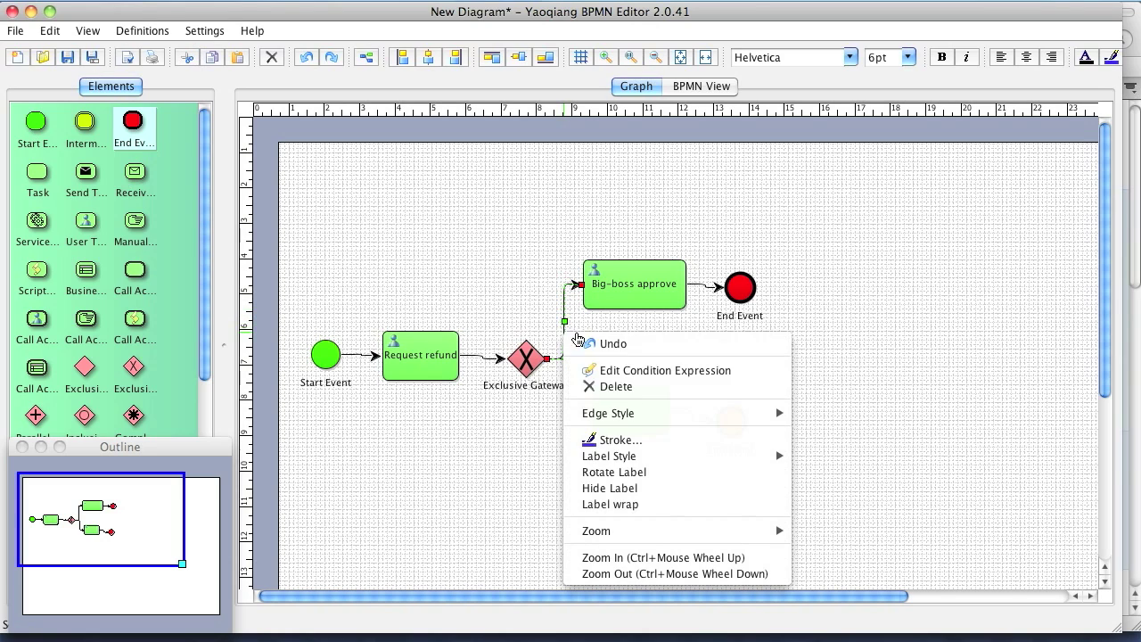
{"action": "left_click", "coordinate": [771, 372]}
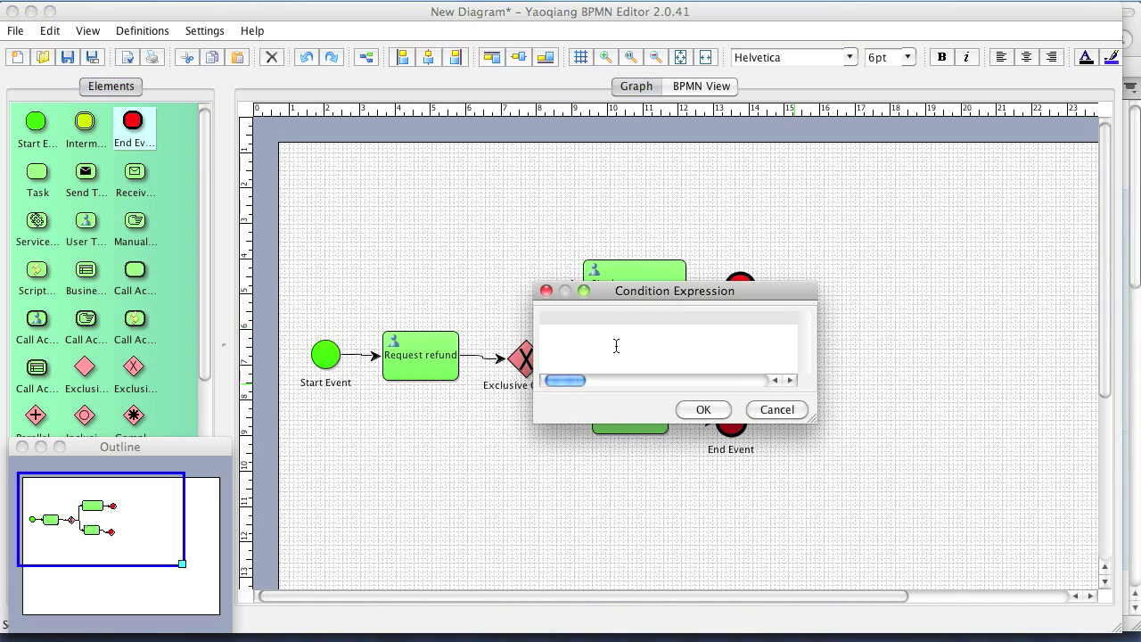
{"action": "type", "text": "amoun"}
{"action": "left_click", "coordinate": [703, 409]}
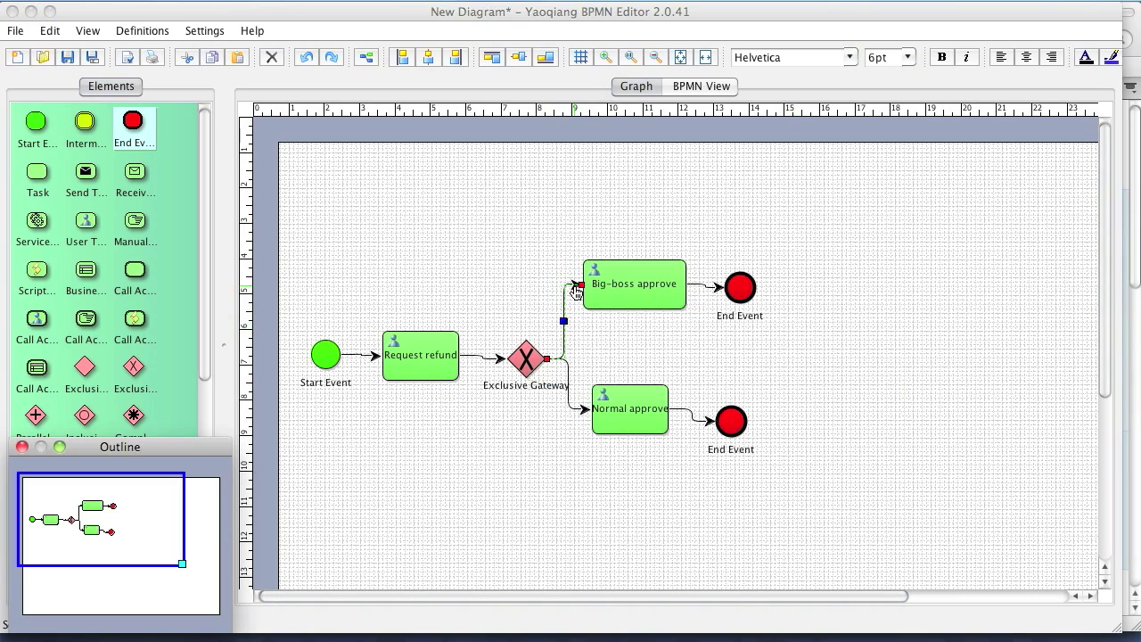
Set the condition expression of the flow from the gateway to Normal approve to ${amount <= 499}
{"action": "right_click", "coordinate": [570, 403]}
{"action": "left_click", "coordinate": [638, 436]}
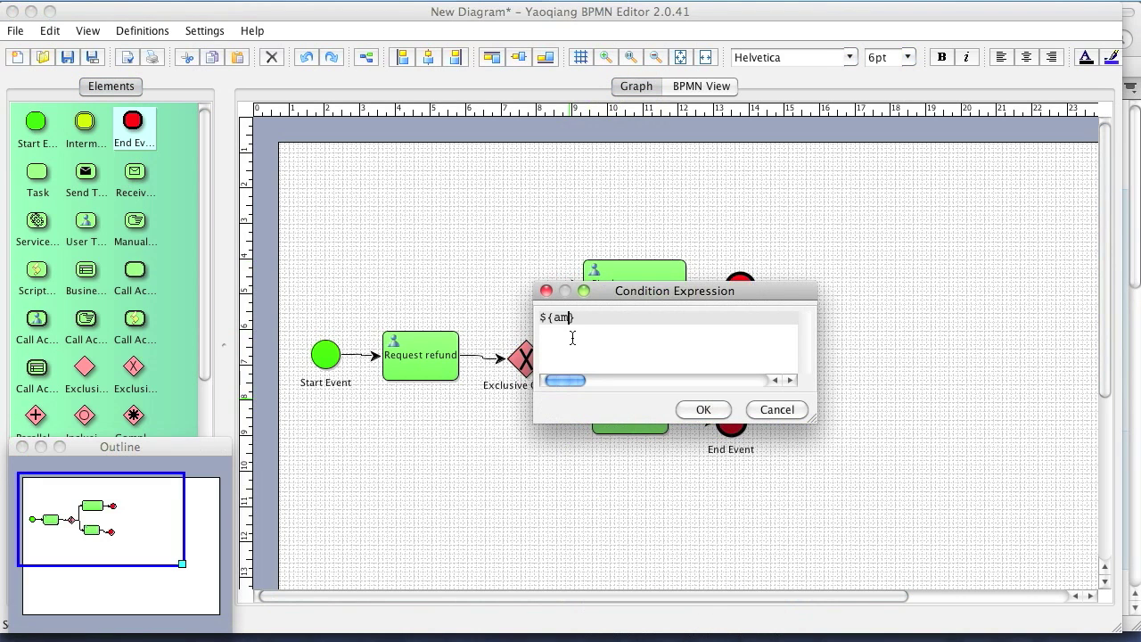
{"action": "type", "text": "${amount <= 499"}
{"action": "left_click", "coordinate": [703, 411]}
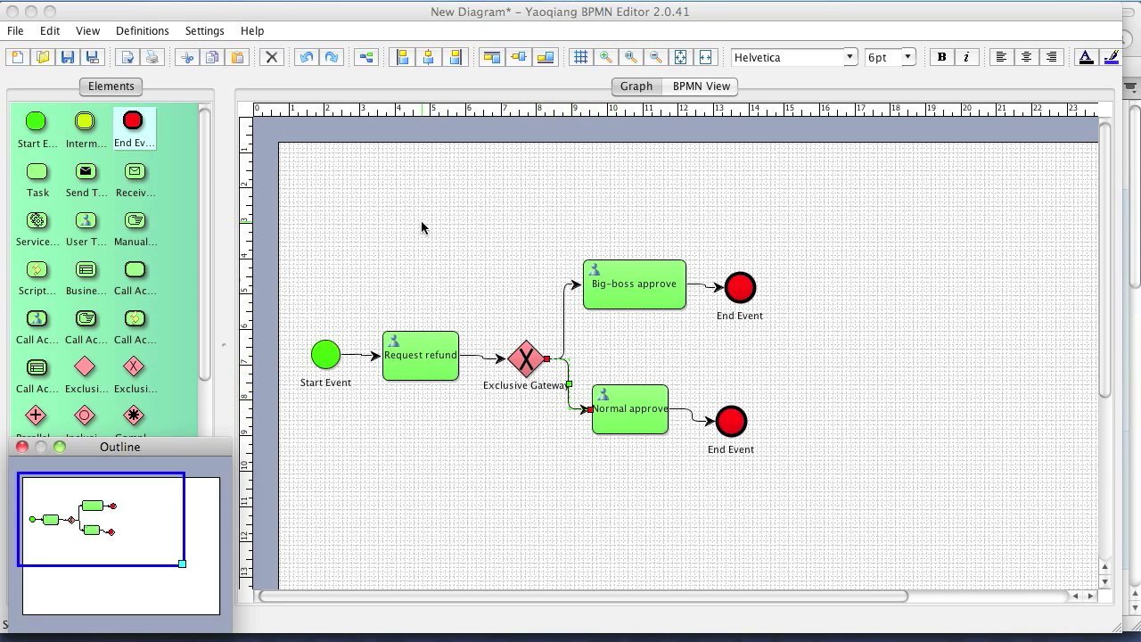
Save the diagram on the Desktop as "screencast" in the OMG BPMN 2.0 (.bpmn) format
{"action": "left_click", "coordinate": [16, 31]}
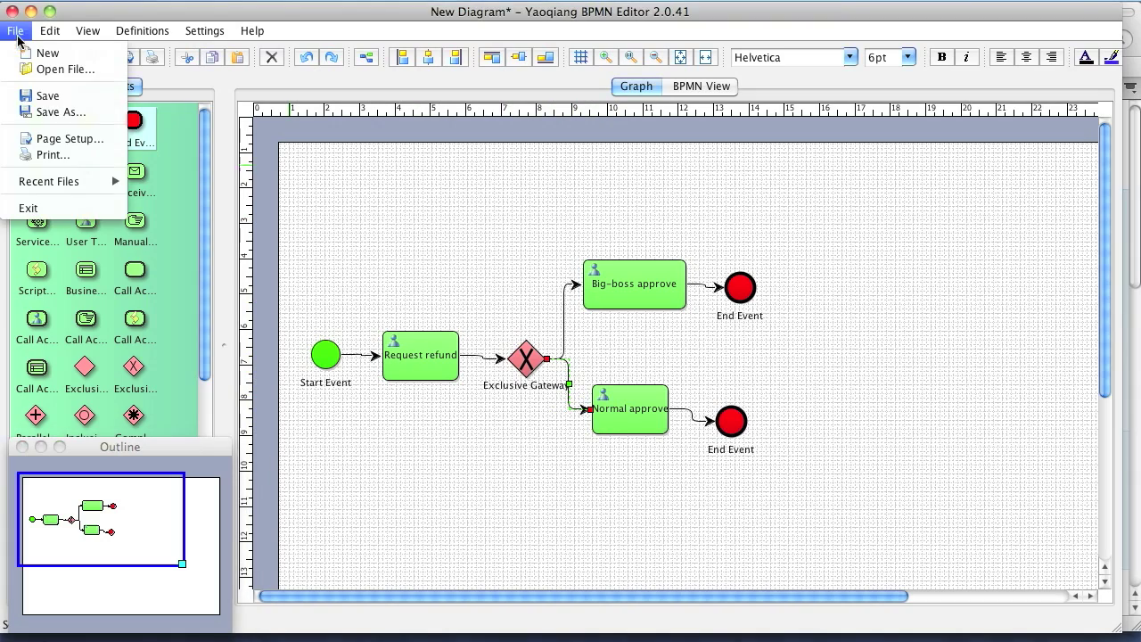
{"action": "left_click", "coordinate": [87, 114]}
{"action": "left_click", "coordinate": [528, 220]}
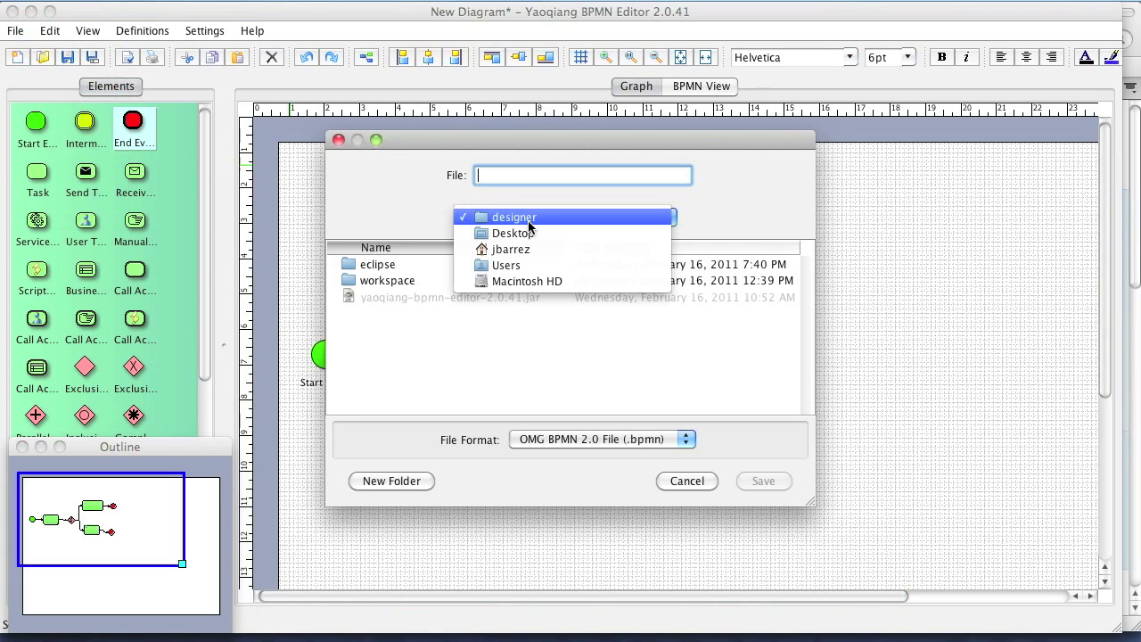
{"action": "left_click", "coordinate": [526, 233]}
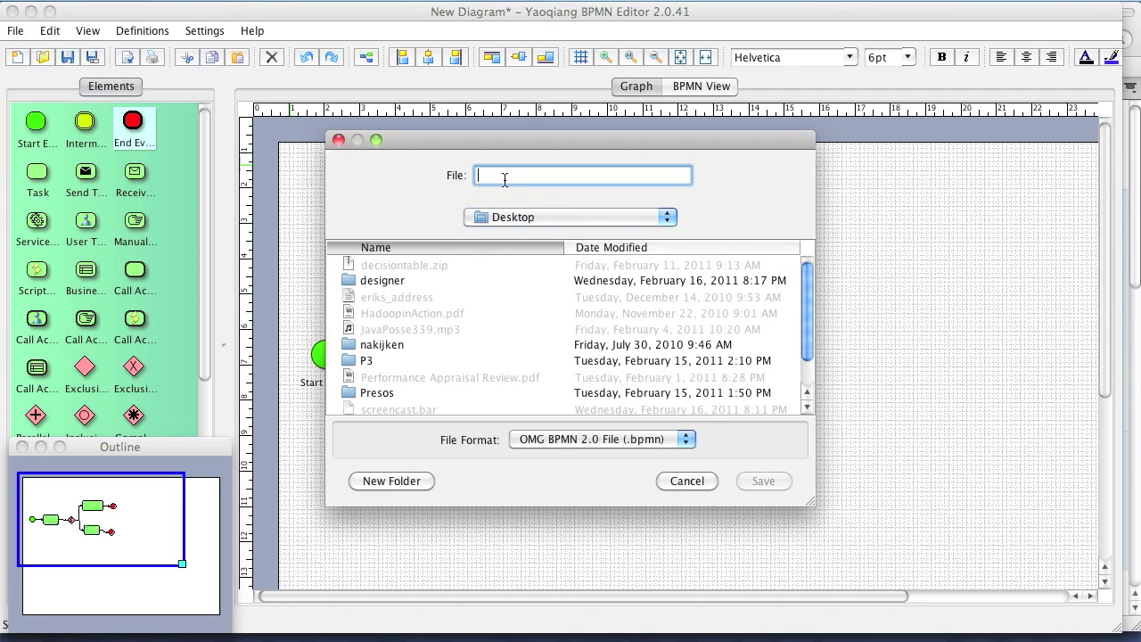
{"action": "type", "text": "screencast"}
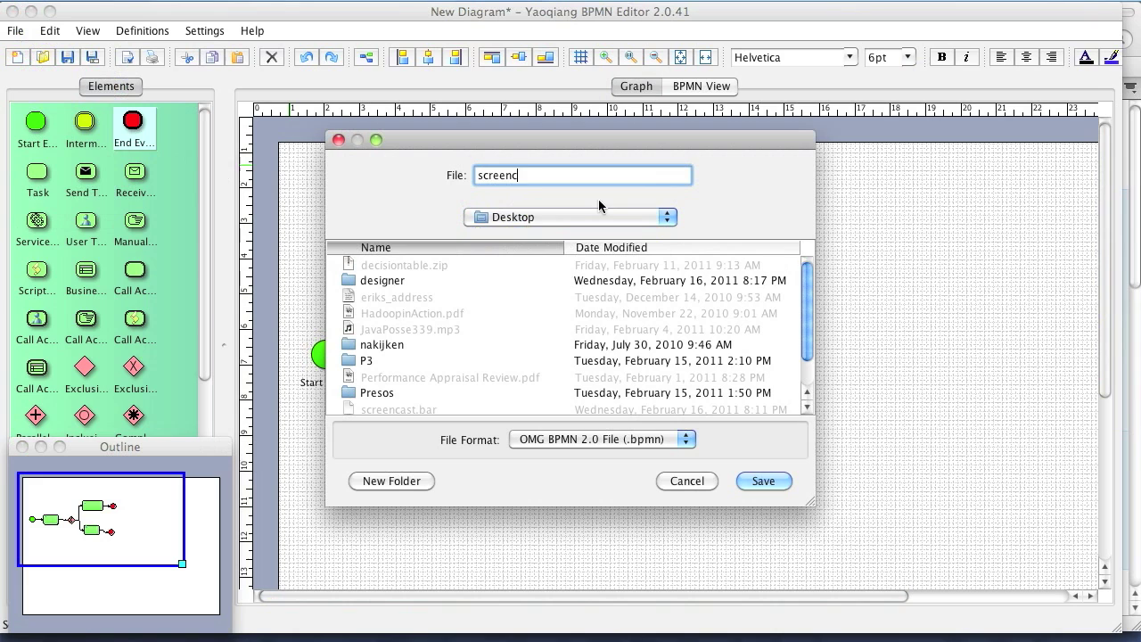
{"action": "left_click", "coordinate": [765, 481]}
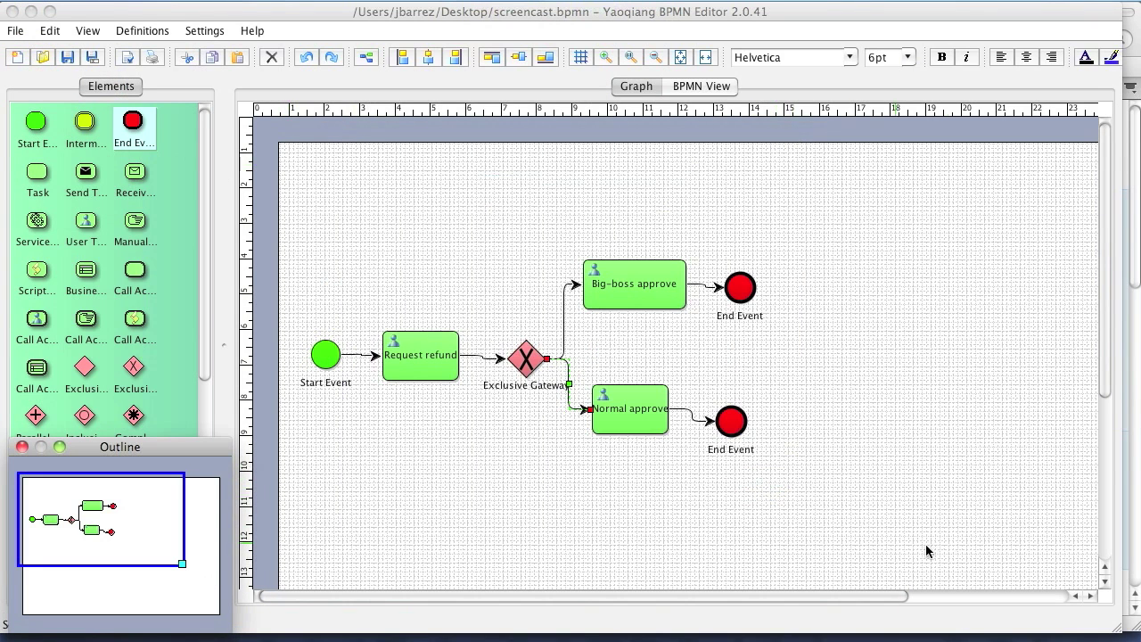
Rename screencast.bpmn on the Desktop to screencast.bpmn20.xml
{"action": "mouse_move", "coordinate": [1139, 640]}
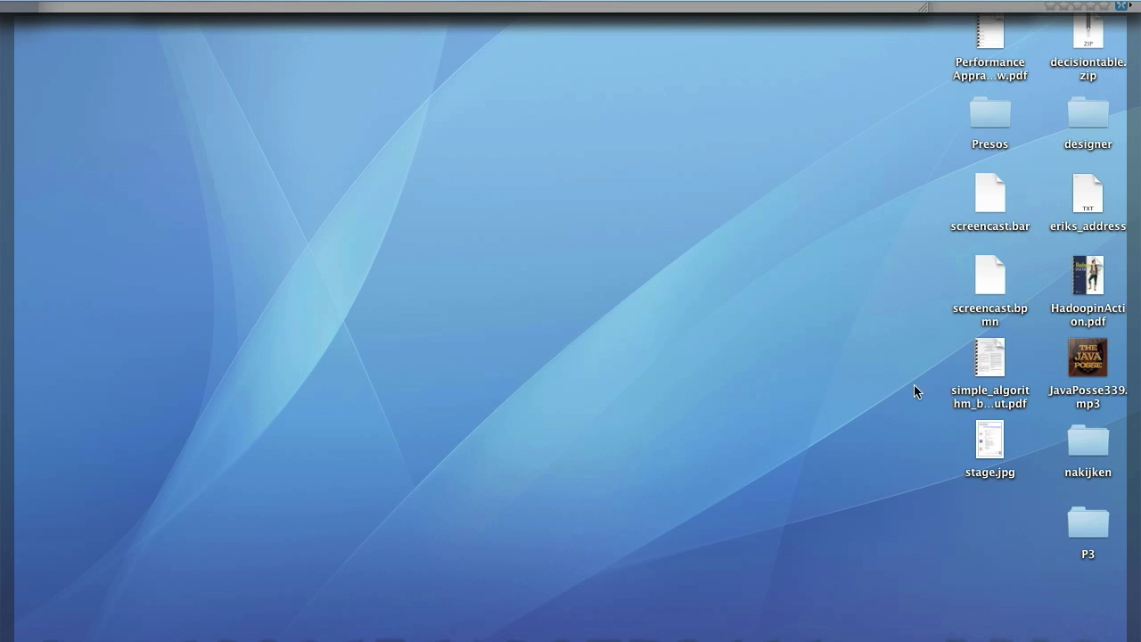
{"action": "left_click", "coordinate": [999, 287]}
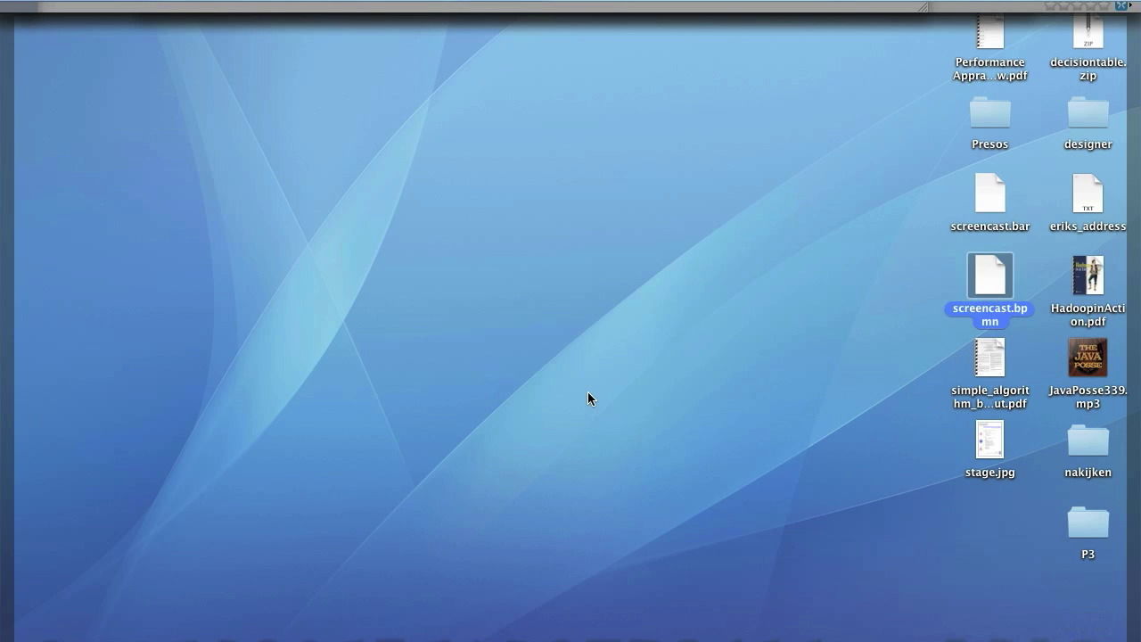
{"action": "key", "text": "Return"}
{"action": "key", "text": "Right"}
{"action": "type", "text": "20"}
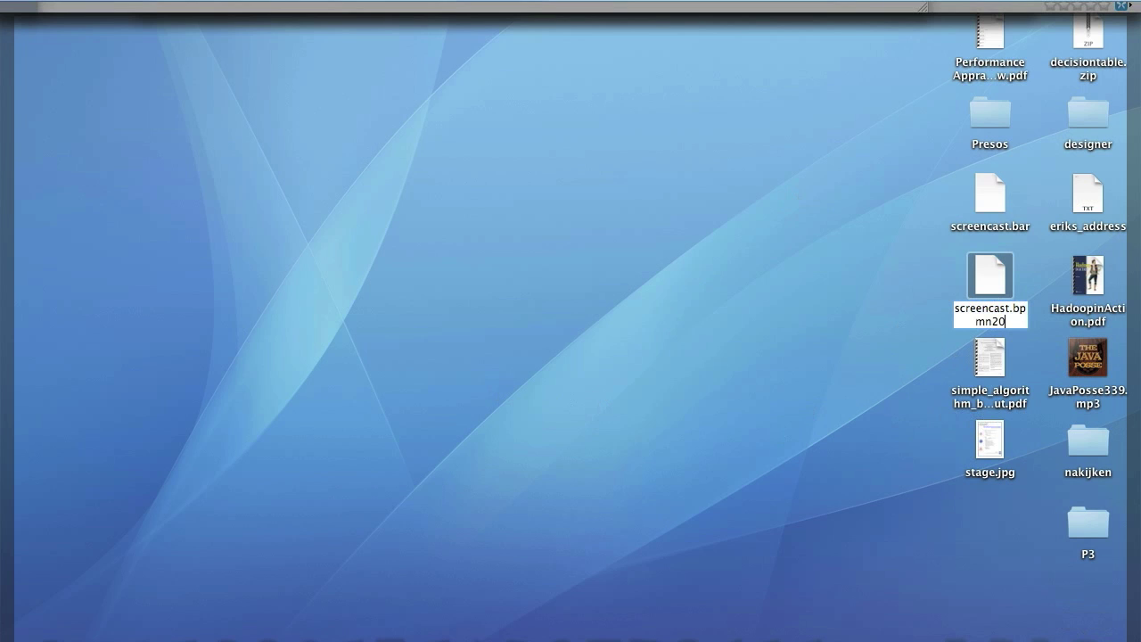
{"action": "type", "text": ".xml"}
{"action": "key", "text": "Return"}
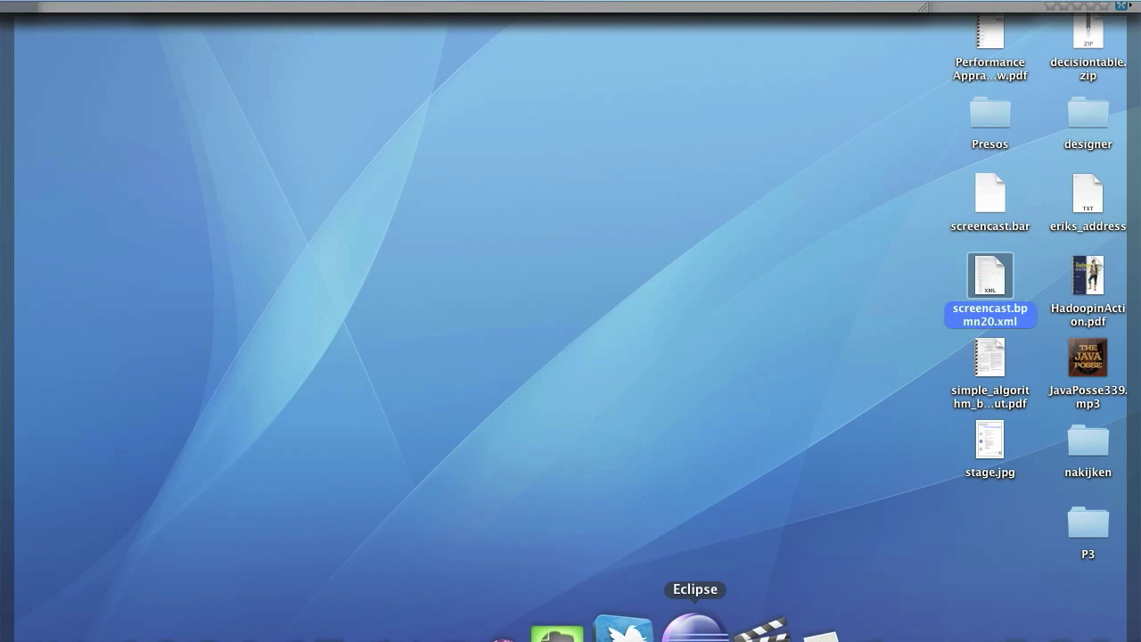
Switch to Eclipse and import screencast.bpmn20.xml from the Desktop into the demo project as a BPMN 2.0 file
{"action": "left_click", "coordinate": [695, 629]}
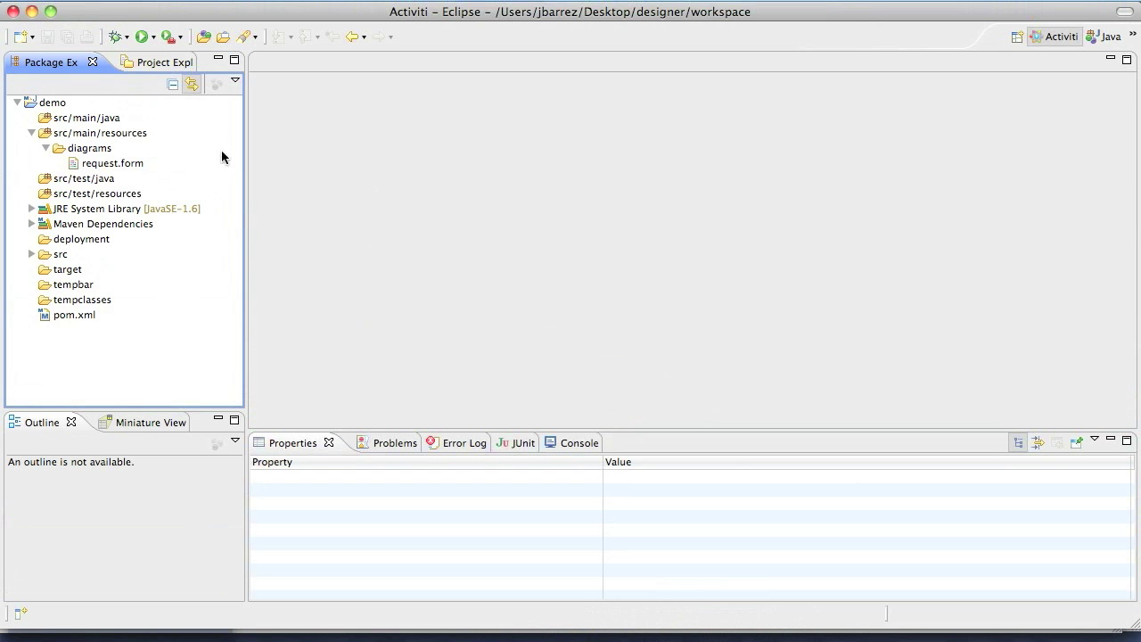
{"action": "left_click", "coordinate": [56, 103]}
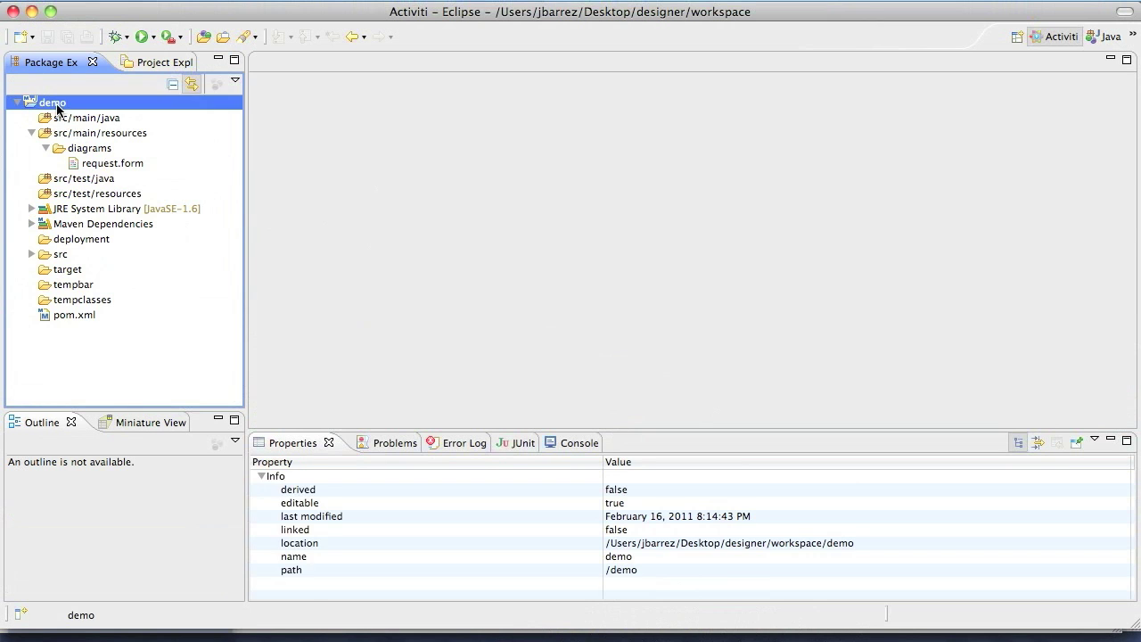
{"action": "right_click", "coordinate": [57, 103]}
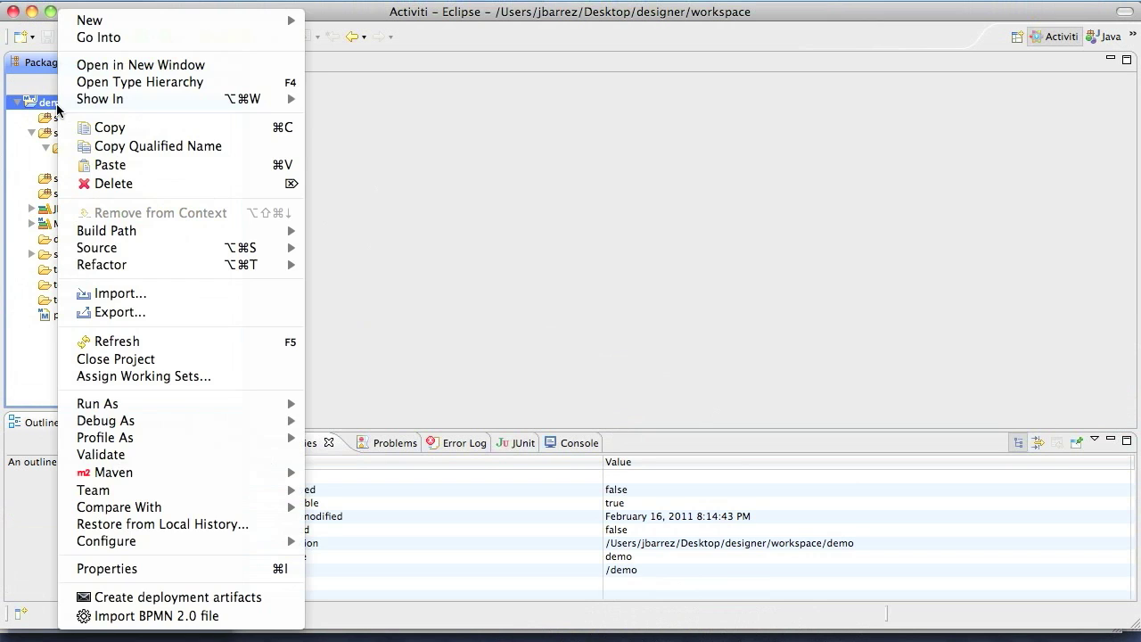
{"action": "left_click", "coordinate": [278, 623]}
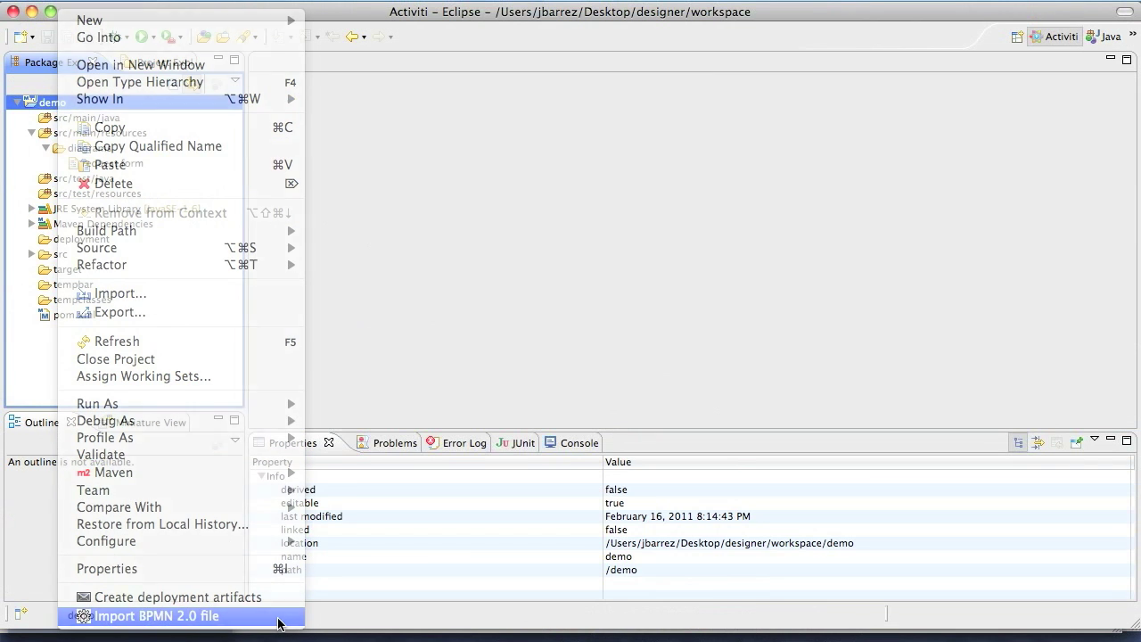
{"action": "left_click", "coordinate": [115, 274]}
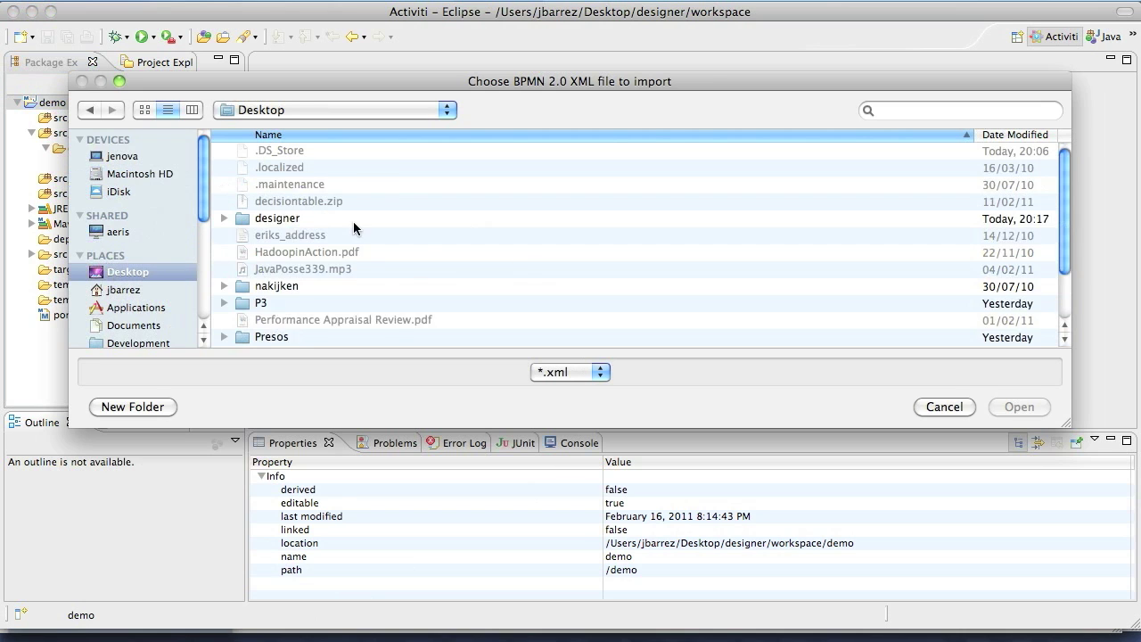
{"action": "scroll", "coordinate": [354, 219], "scroll_direction": "down", "scroll_amount": 3}
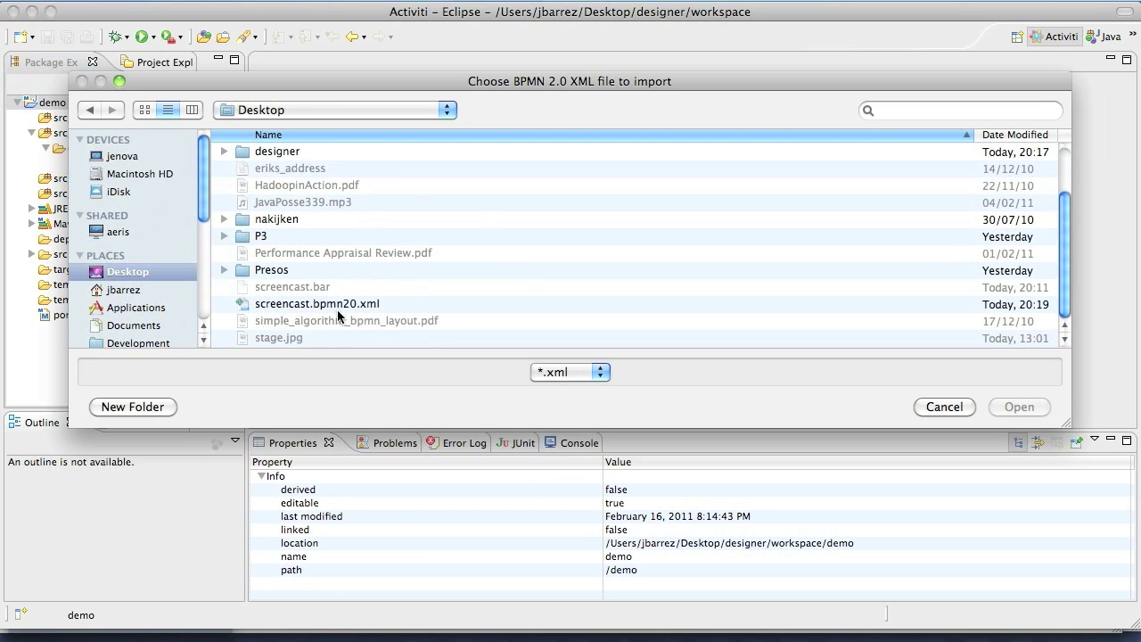
{"action": "left_click", "coordinate": [377, 304]}
{"action": "left_click", "coordinate": [1019, 404]}
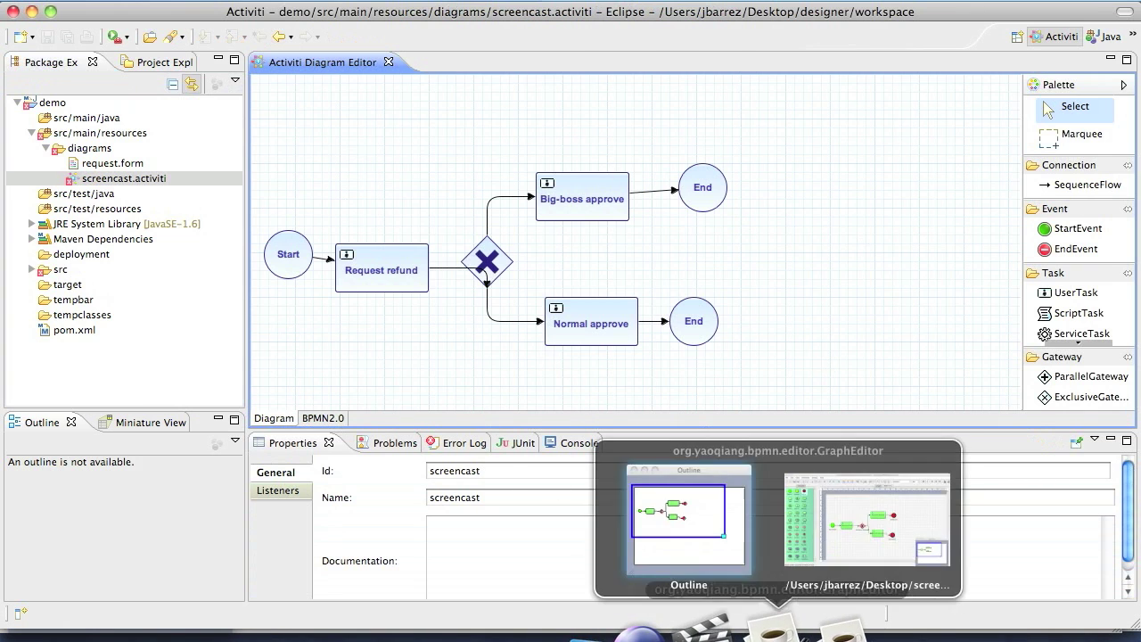
Set the assignee expression of the Request refund task to kermit
{"action": "left_click", "coordinate": [774, 631]}
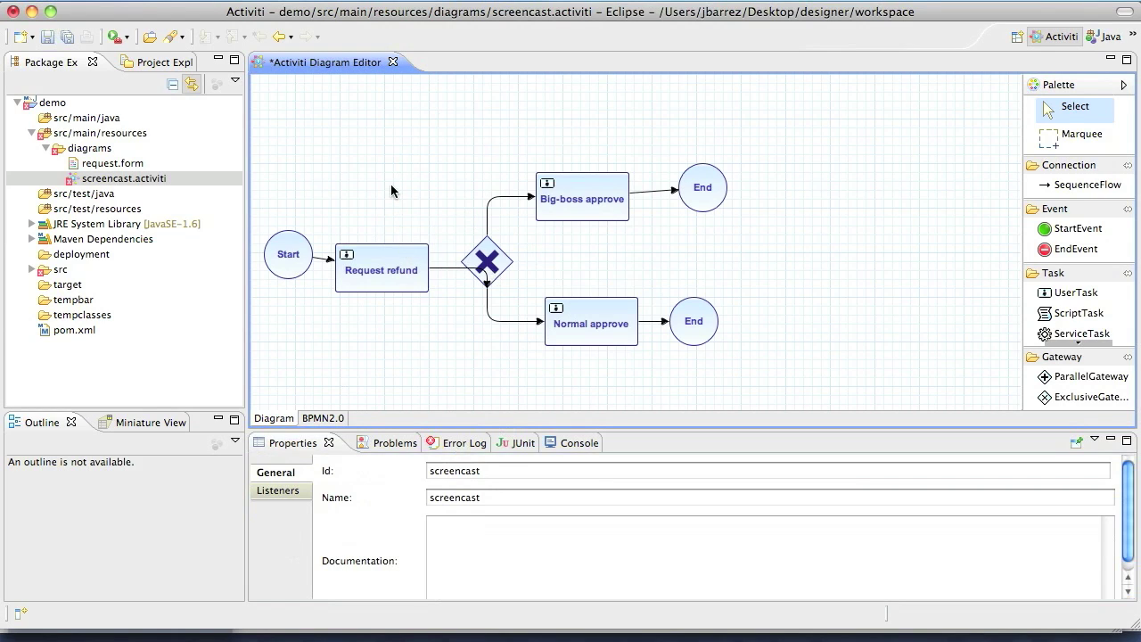
{"action": "left_click", "coordinate": [367, 276]}
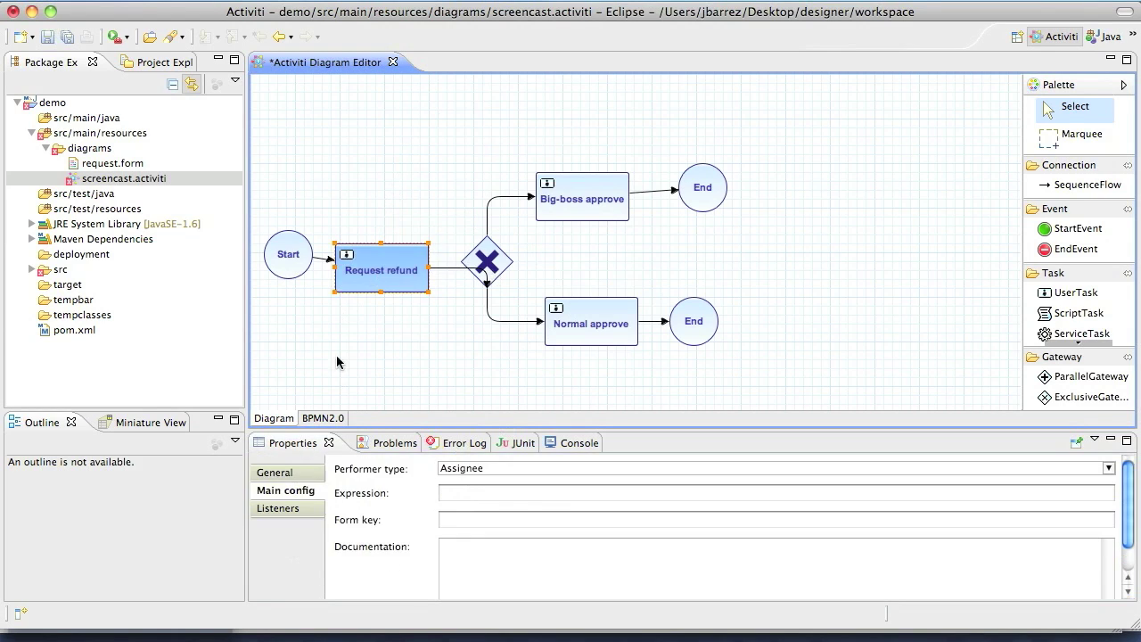
{"action": "left_click", "coordinate": [466, 498]}
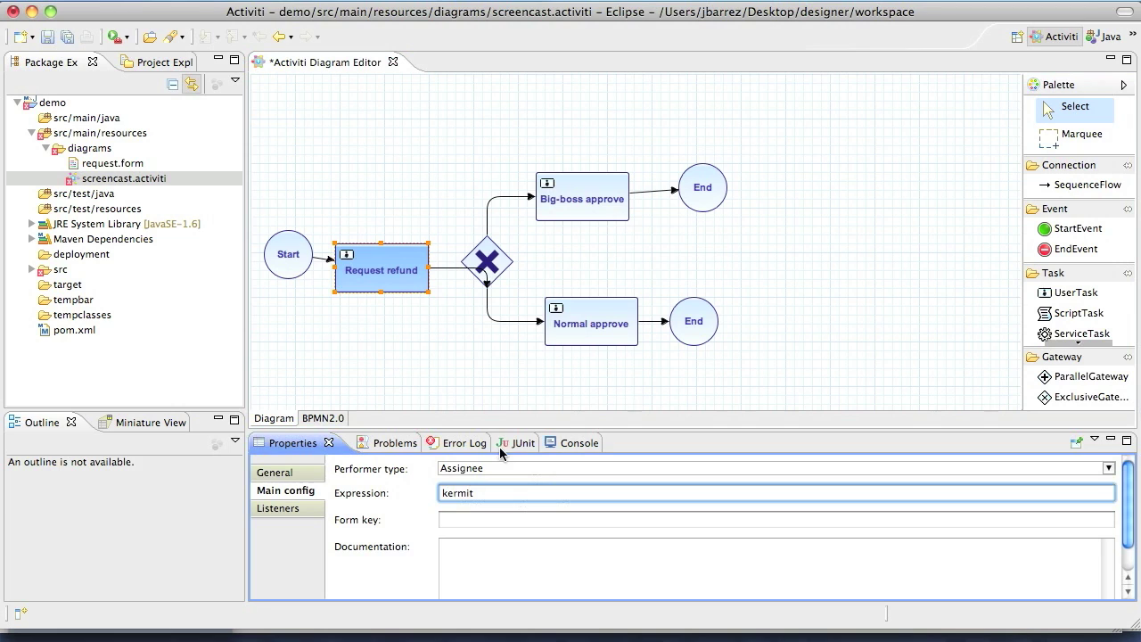
Examine the employee name, amount and motivation fields in request.form, then close the file
{"action": "double_click", "coordinate": [116, 166]}
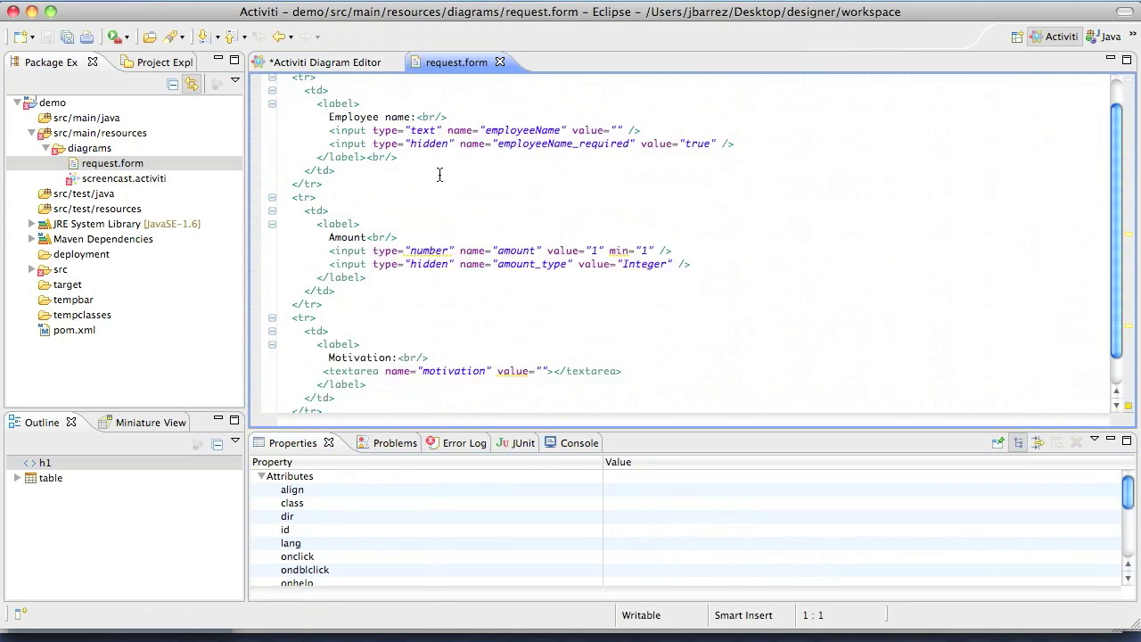
{"action": "left_click_drag", "start_coordinate": [313, 153], "coordinate": [437, 149]}
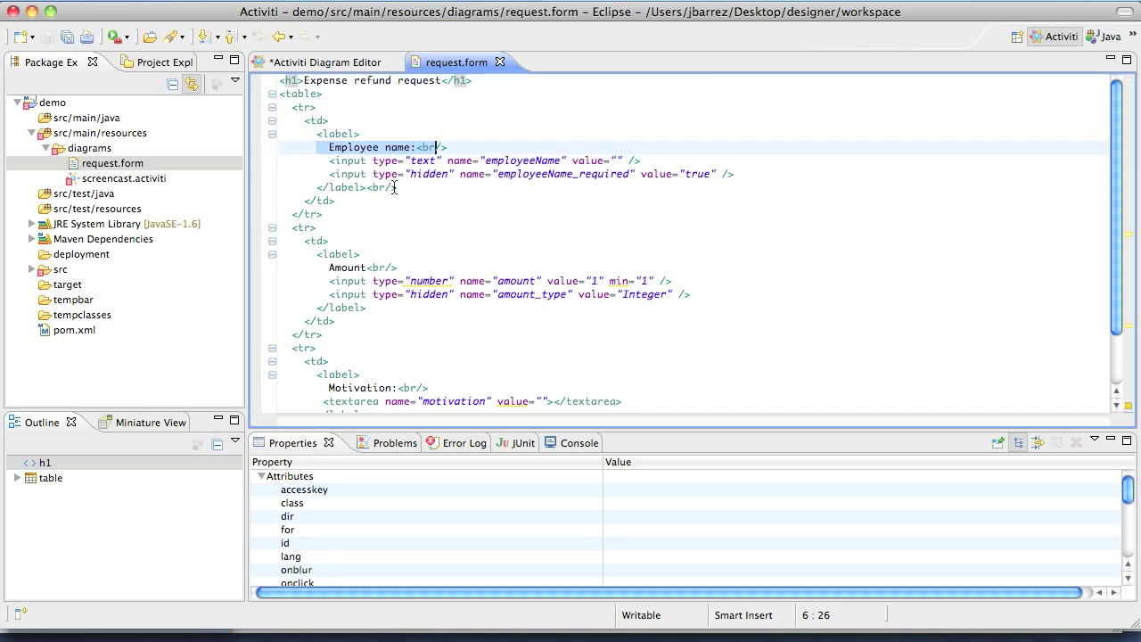
{"action": "left_click_drag", "start_coordinate": [311, 267], "coordinate": [400, 268]}
{"action": "left_click_drag", "start_coordinate": [317, 388], "coordinate": [398, 389]}
{"action": "key", "text": "Up"}
{"action": "double_click", "coordinate": [354, 268]}
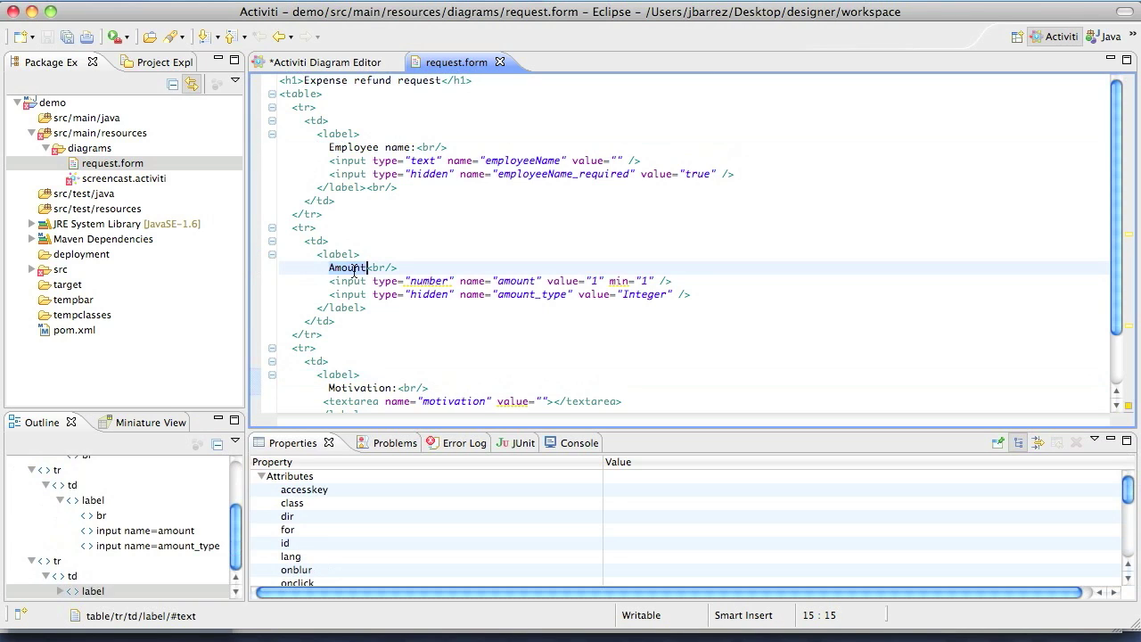
{"action": "double_click", "coordinate": [525, 283]}
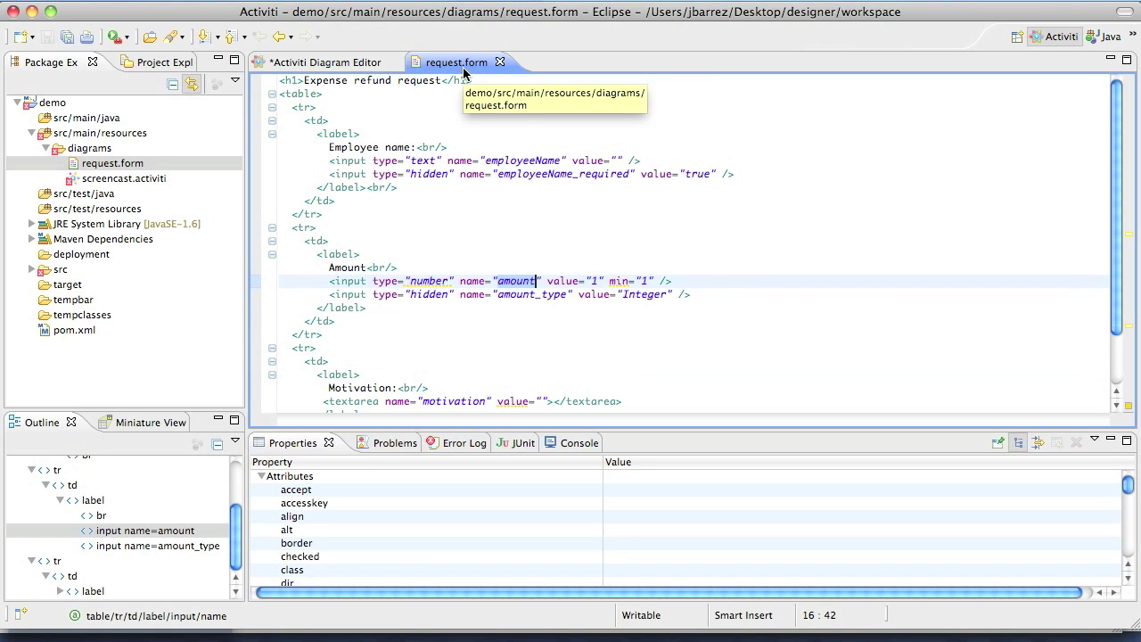
{"action": "left_click", "coordinate": [501, 62]}
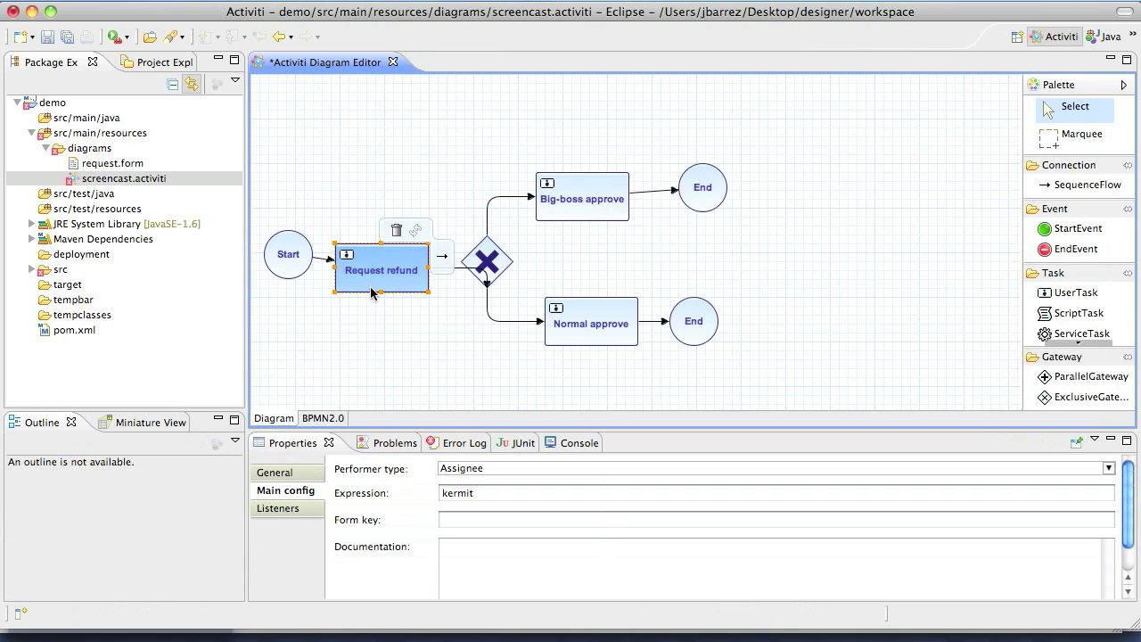
Set the form key of the Request refund task to /diagrams/request.form
{"action": "left_click", "coordinate": [478, 524]}
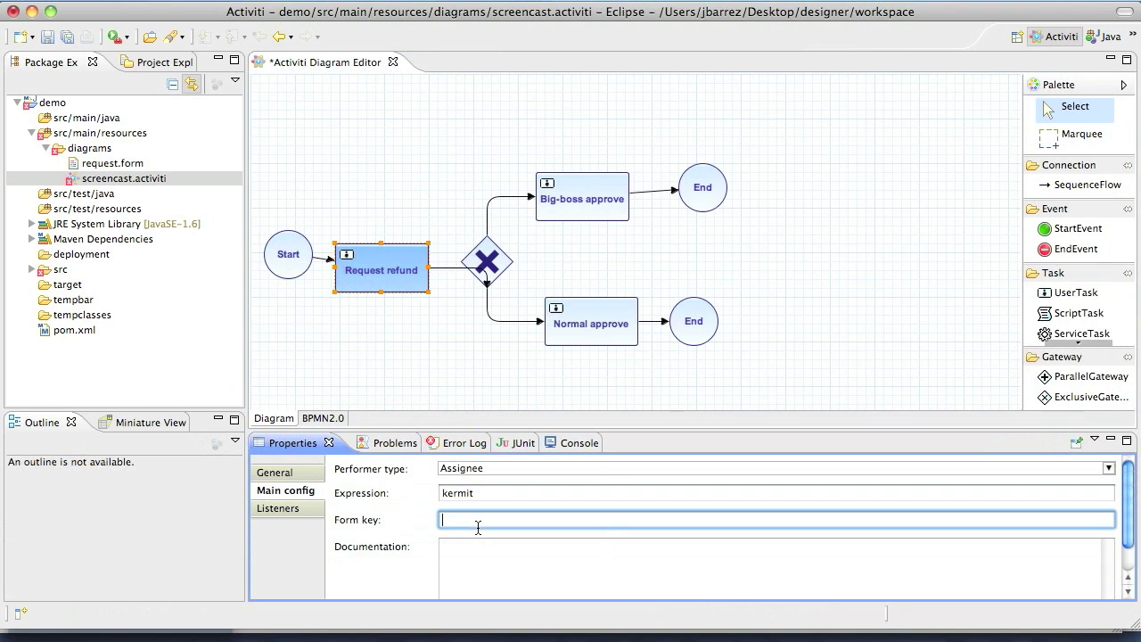
{"action": "type", "text": "/diagrams/request.form"}
Set the Big-boss approve task's performer type to Candidate groups and its expression to the management group
{"action": "left_click", "coordinate": [583, 195]}
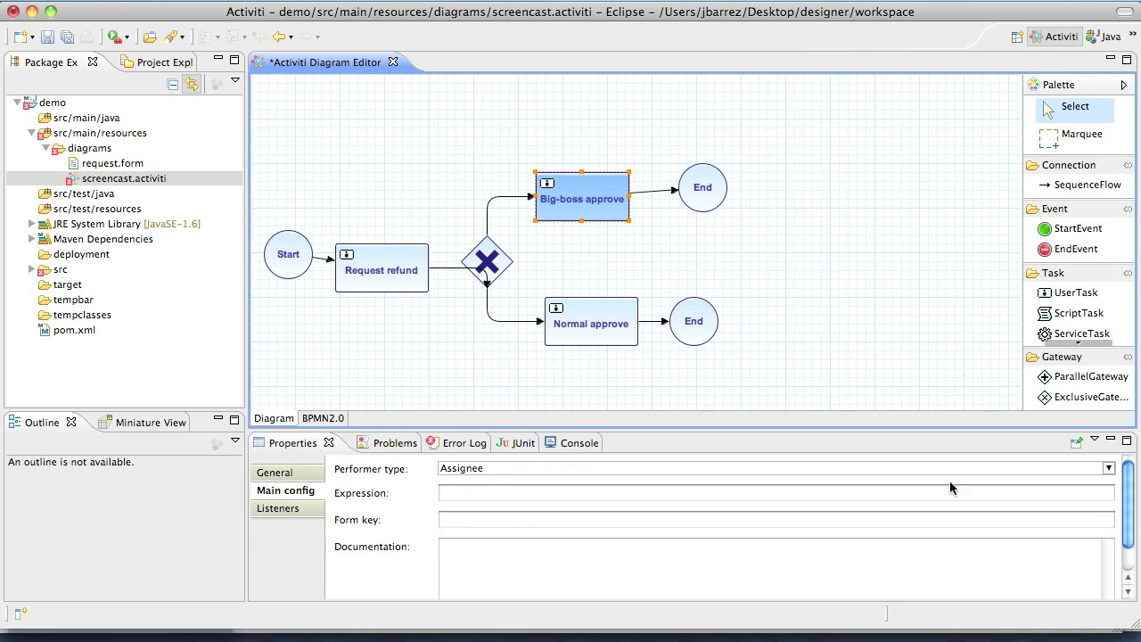
{"action": "left_click", "coordinate": [1108, 468]}
{"action": "left_click", "coordinate": [501, 508]}
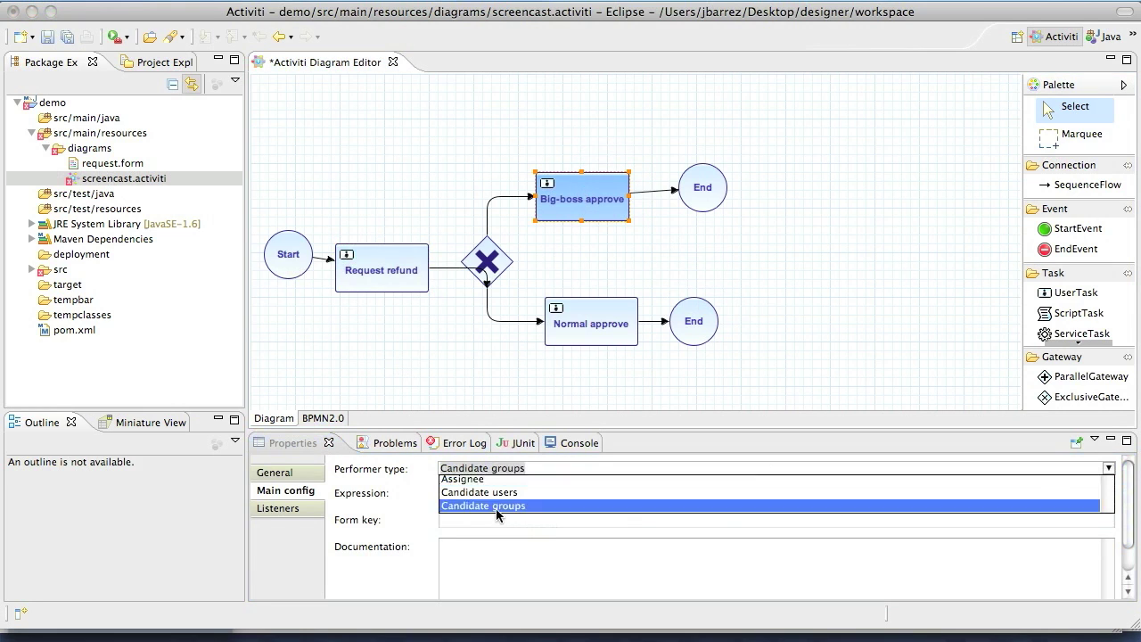
{"action": "left_click", "coordinate": [496, 497]}
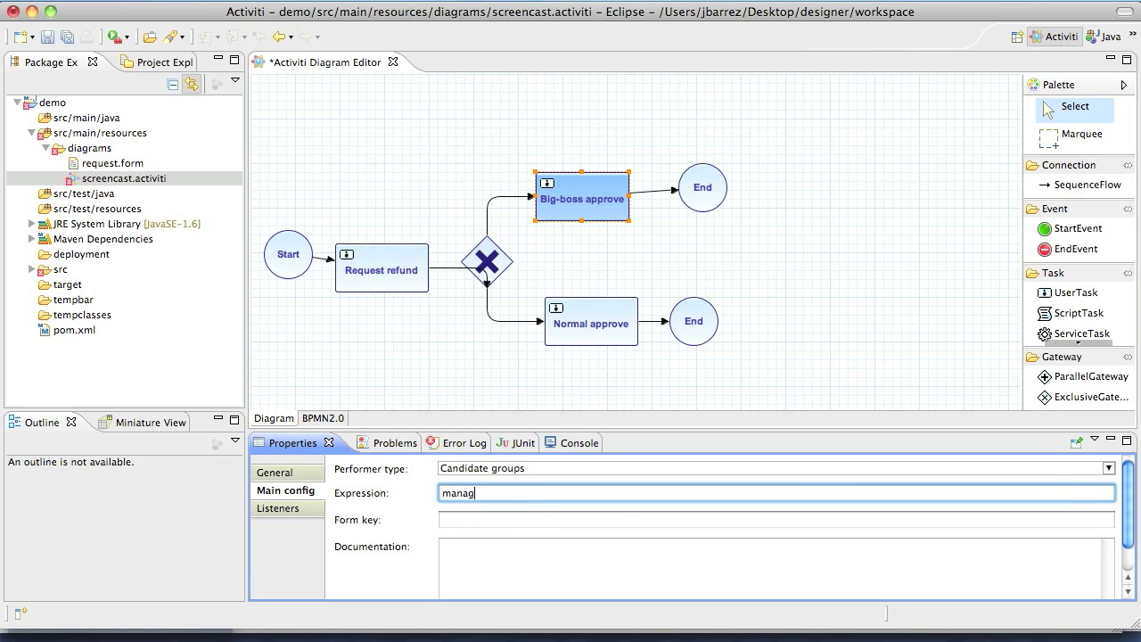
Set the Normal approve task's performer type to Candidate groups and its expression to the accountancy group
{"action": "left_click", "coordinate": [598, 323]}
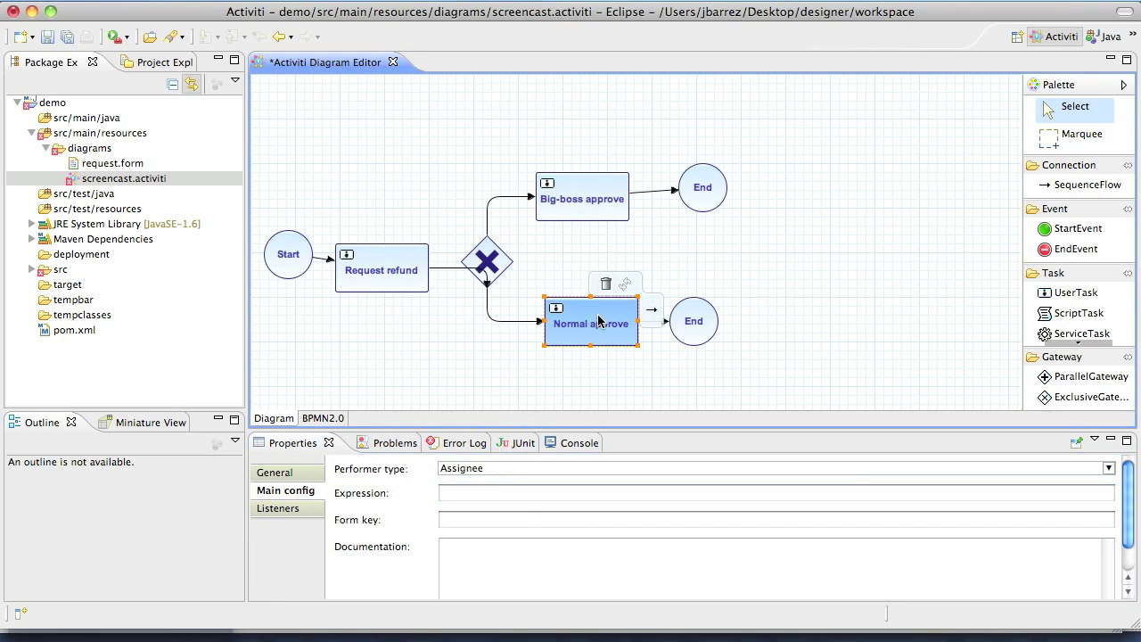
{"action": "left_click", "coordinate": [1108, 468]}
{"action": "left_click", "coordinate": [519, 512]}
{"action": "left_click", "coordinate": [474, 497]}
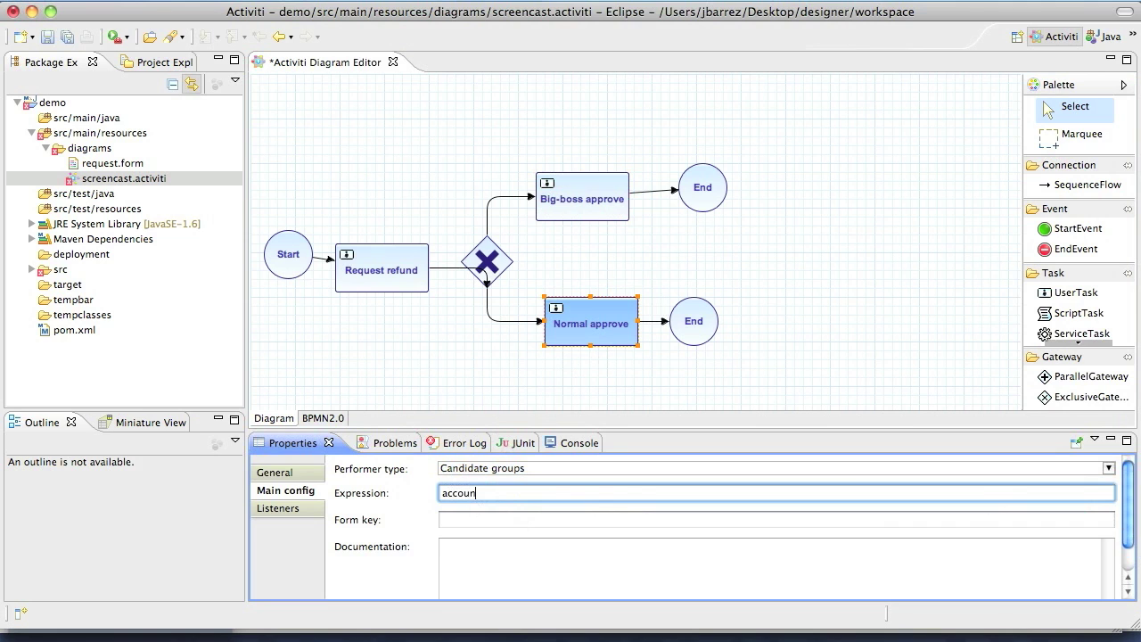
Save the screencast diagram and close its editor
{"action": "left_click", "coordinate": [852, 252]}
{"action": "key", "text": "super+s"}
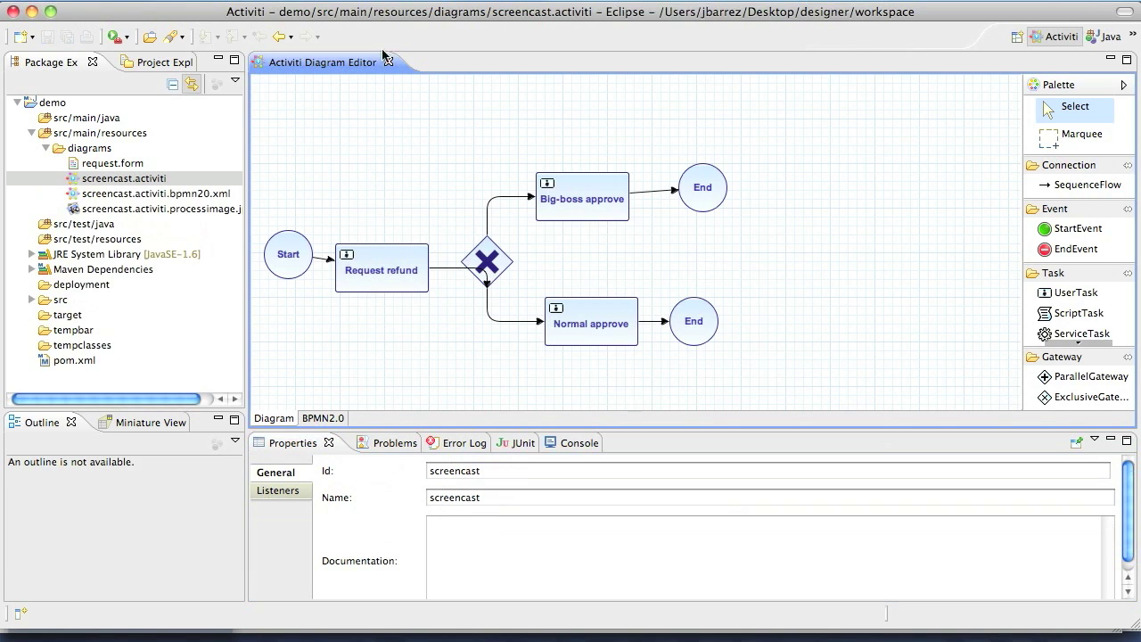
{"action": "left_click", "coordinate": [389, 62]}
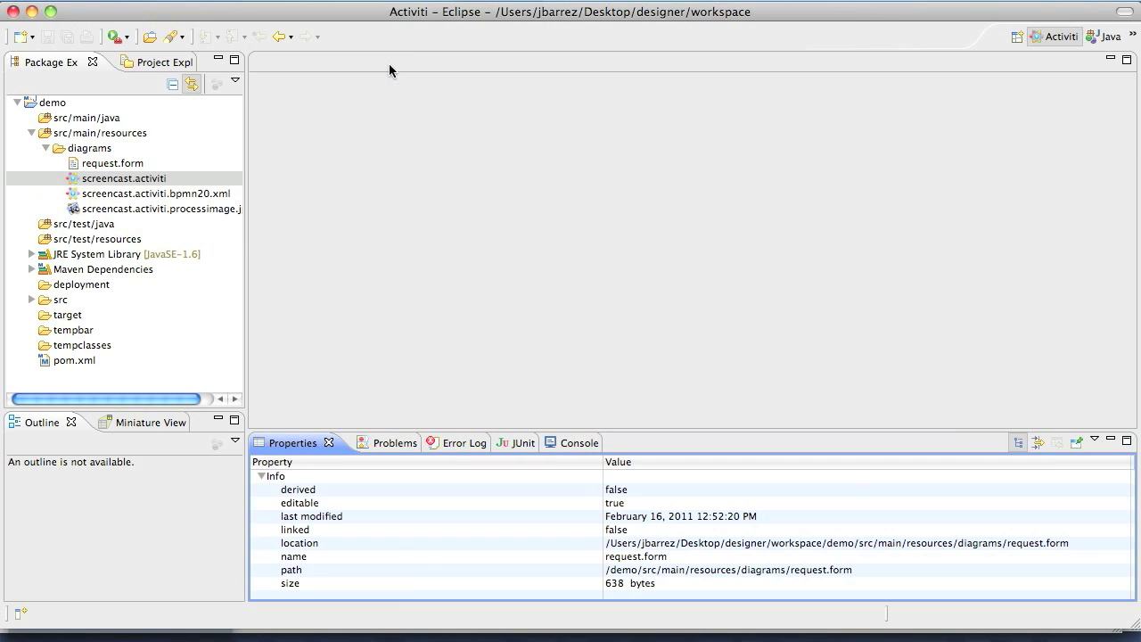
Create the deployment artifacts for the demo project
{"action": "left_click", "coordinate": [50, 103]}
{"action": "right_click", "coordinate": [52, 102]}
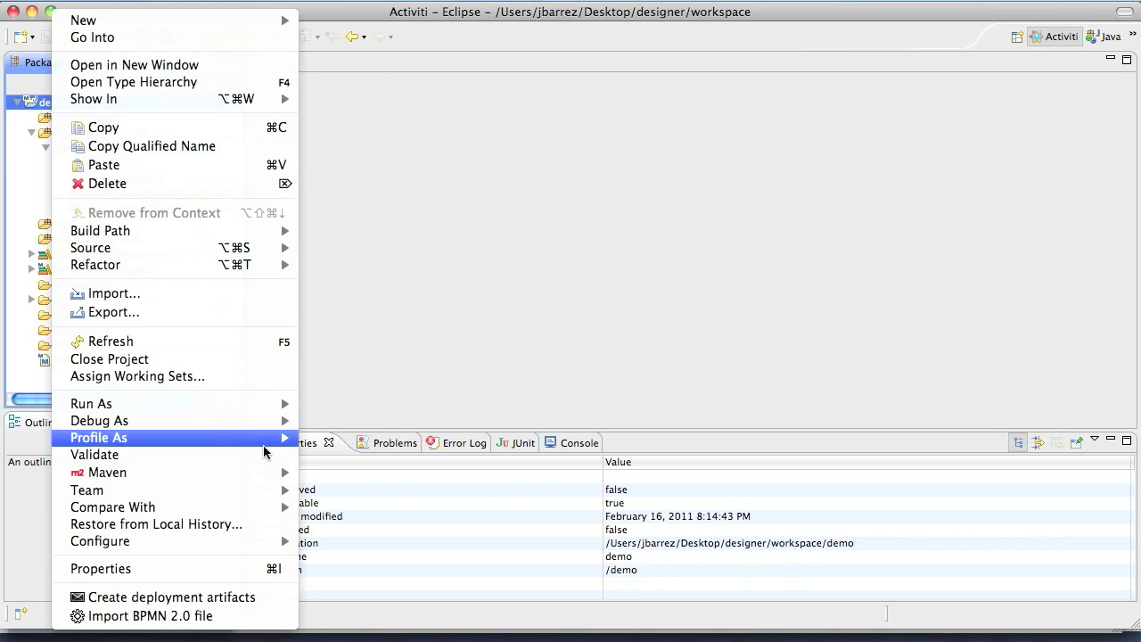
{"action": "mouse_move", "coordinate": [264, 449]}
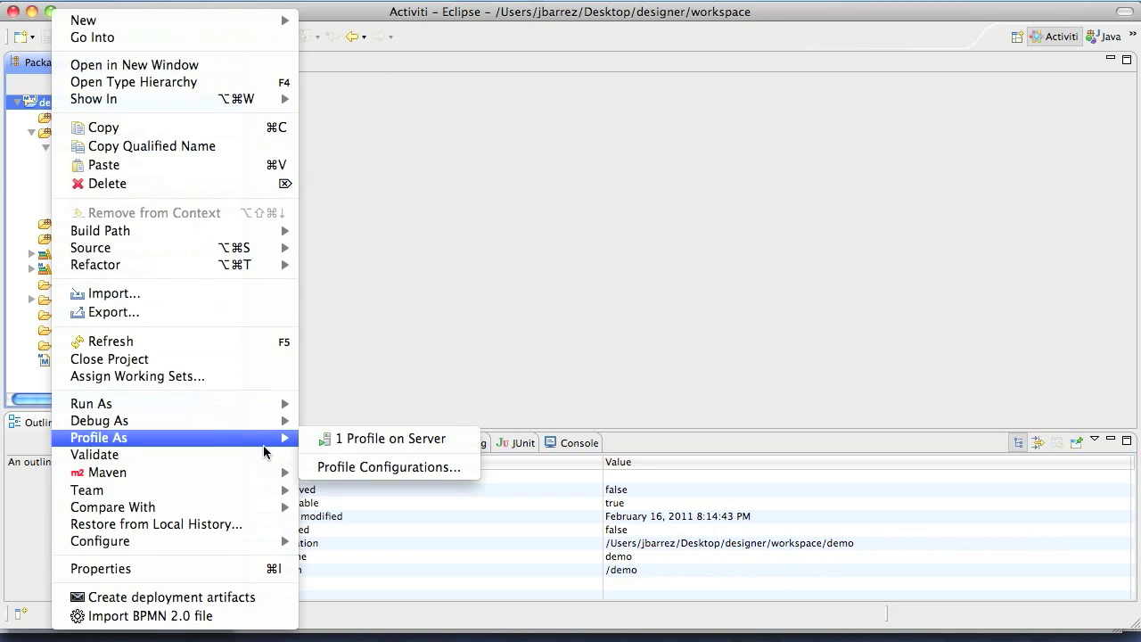
{"action": "left_click", "coordinate": [268, 600]}
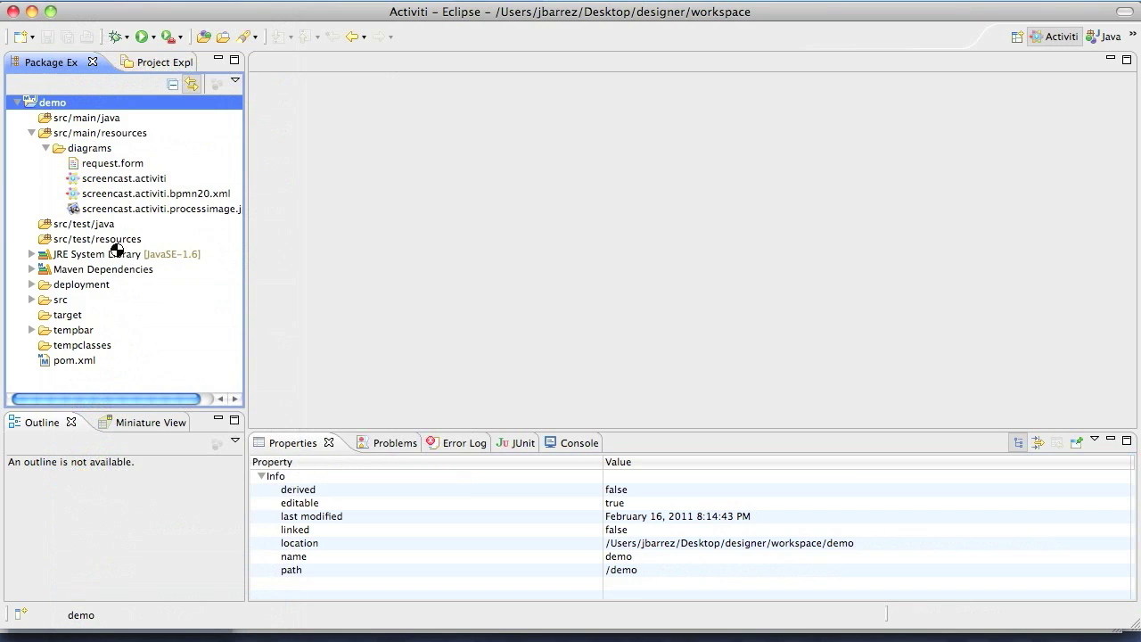
Copy screencast.bar from the project's deployment folder to the Desktop, replacing the older file there
{"action": "left_click", "coordinate": [32, 285]}
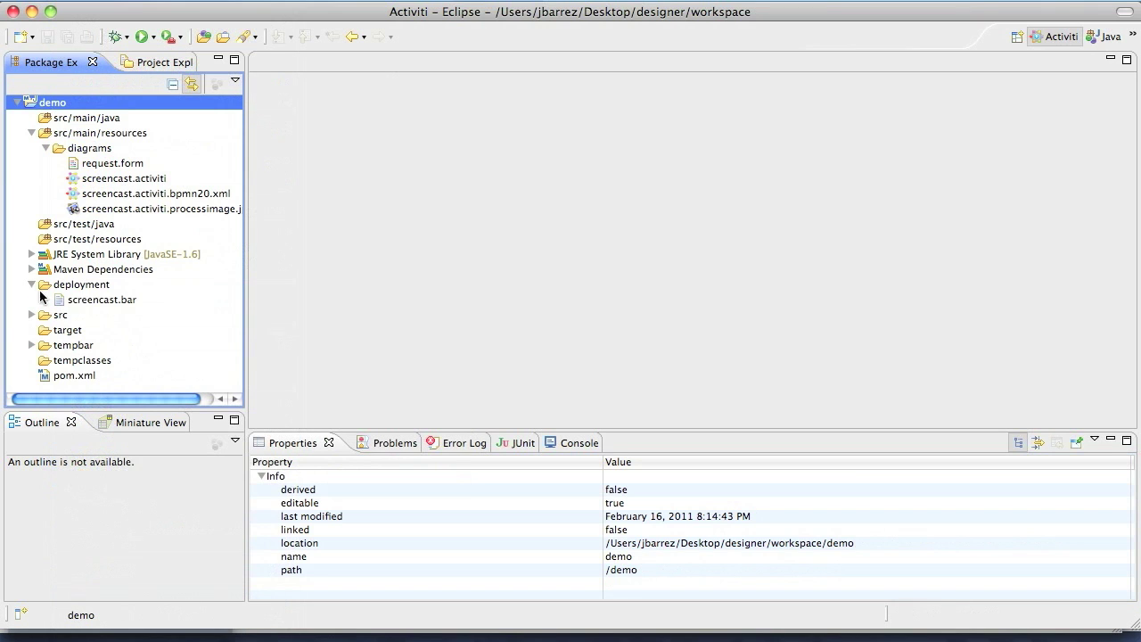
{"action": "right_click", "coordinate": [117, 302]}
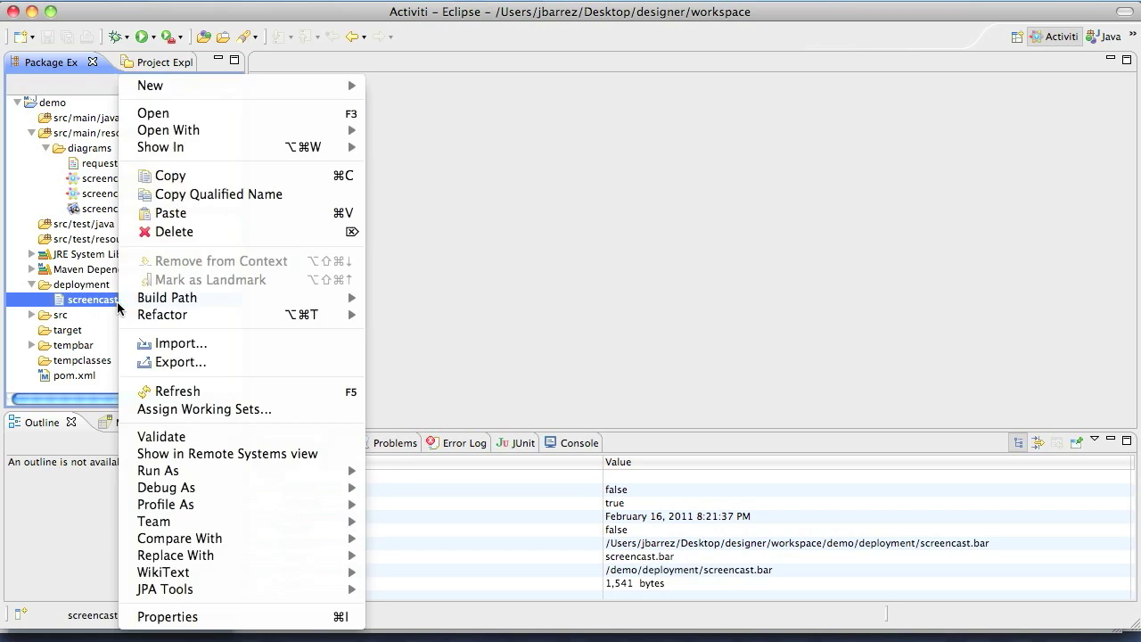
{"action": "left_click", "coordinate": [185, 177]}
{"action": "key", "text": "F11"}
{"action": "right_click", "coordinate": [735, 359]}
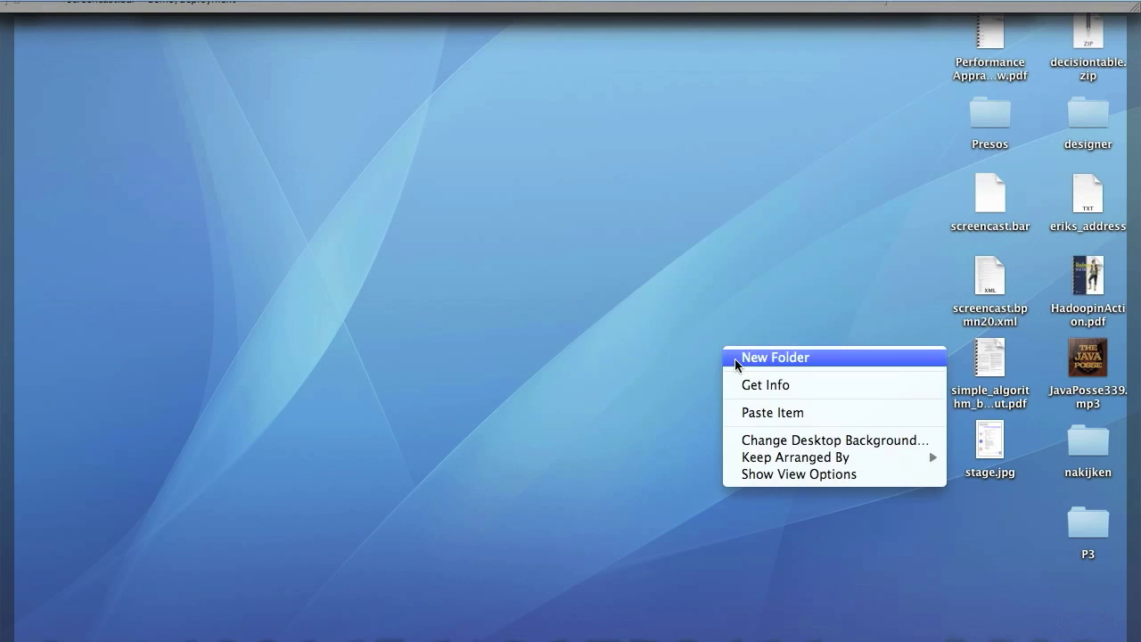
{"action": "left_click", "coordinate": [770, 415]}
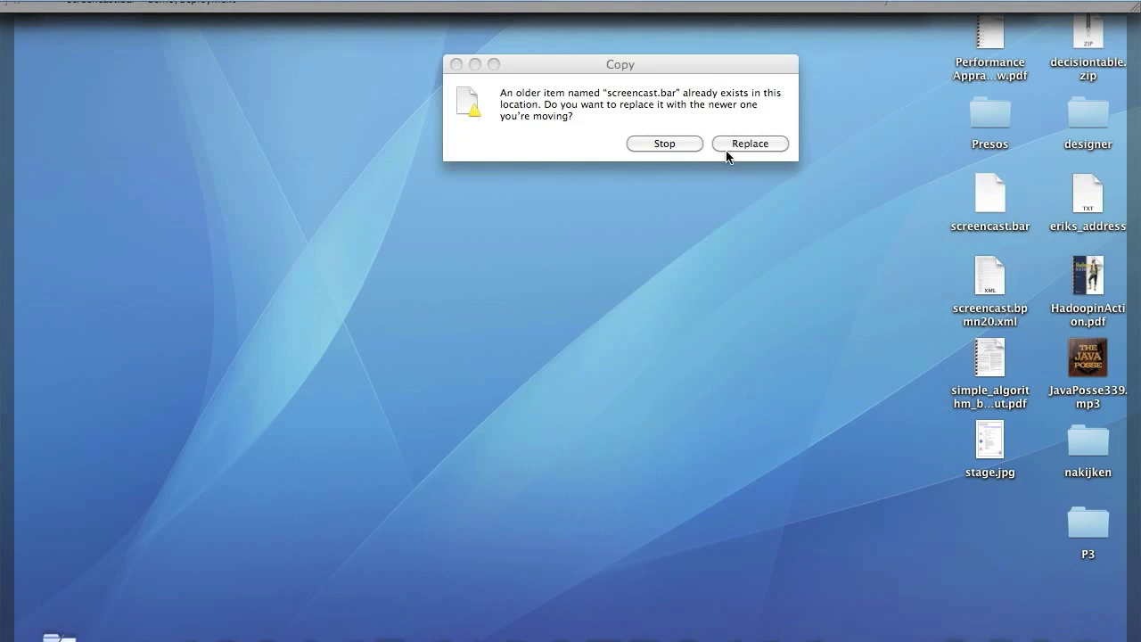
{"action": "left_click", "coordinate": [748, 144]}
{"action": "key", "text": "F11"}
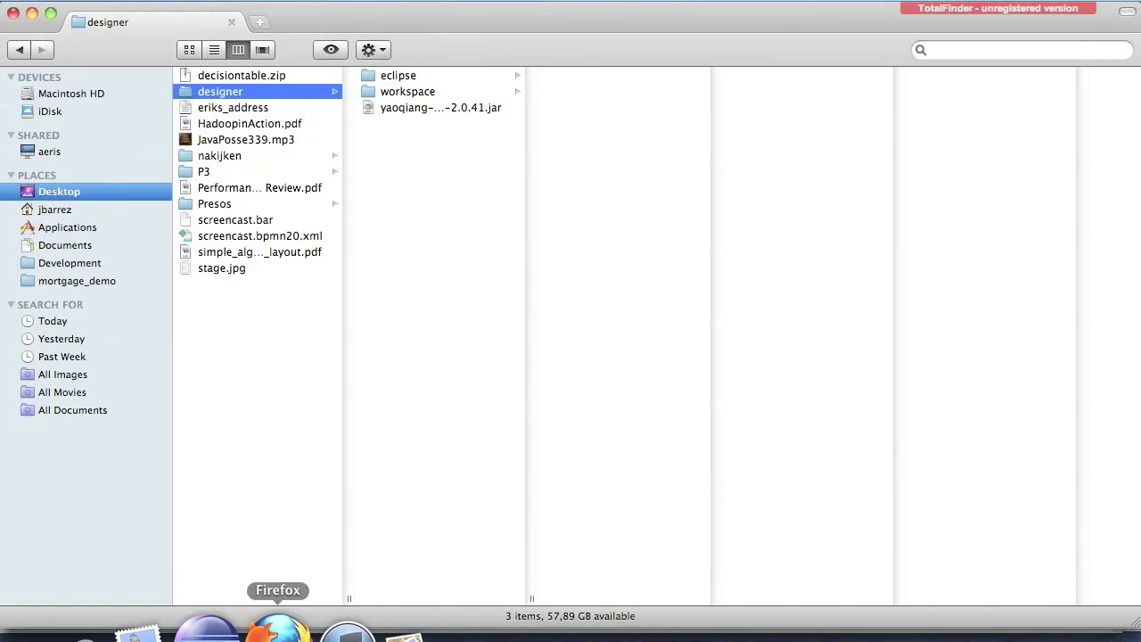
Switch to Activiti Probe in Firefox and upload screencast.bar from the Desktop as a deployment
{"action": "left_click", "coordinate": [272, 624]}
{"action": "left_click", "coordinate": [299, 86]}
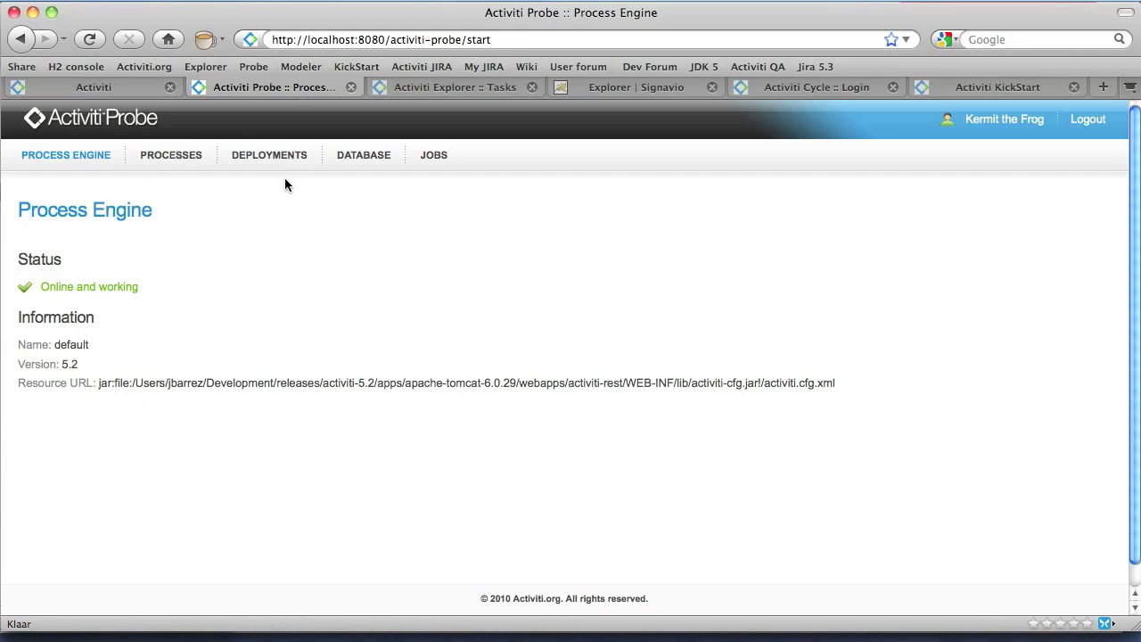
{"action": "left_click", "coordinate": [271, 158]}
{"action": "left_click", "coordinate": [204, 370]}
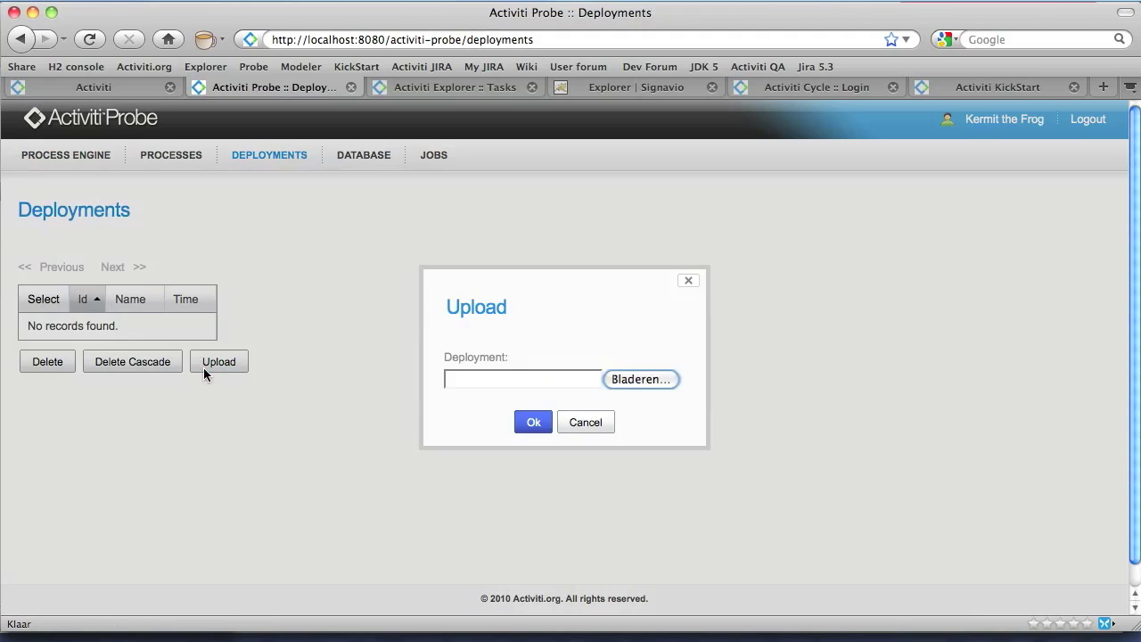
{"action": "left_click", "coordinate": [636, 380]}
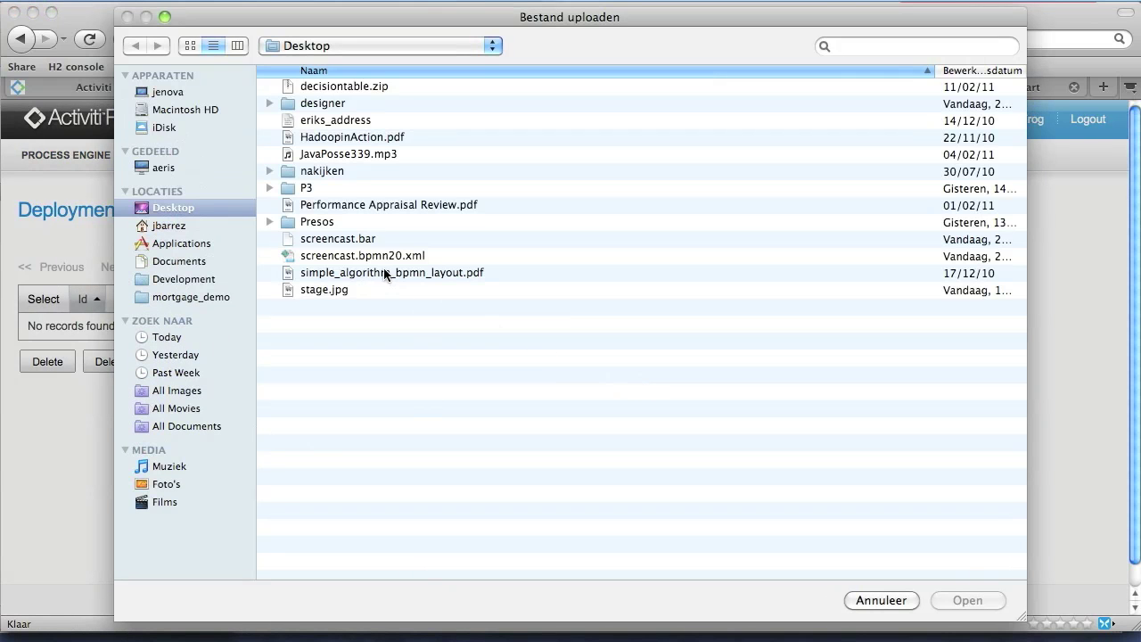
{"action": "double_click", "coordinate": [363, 241]}
{"action": "left_click", "coordinate": [531, 424]}
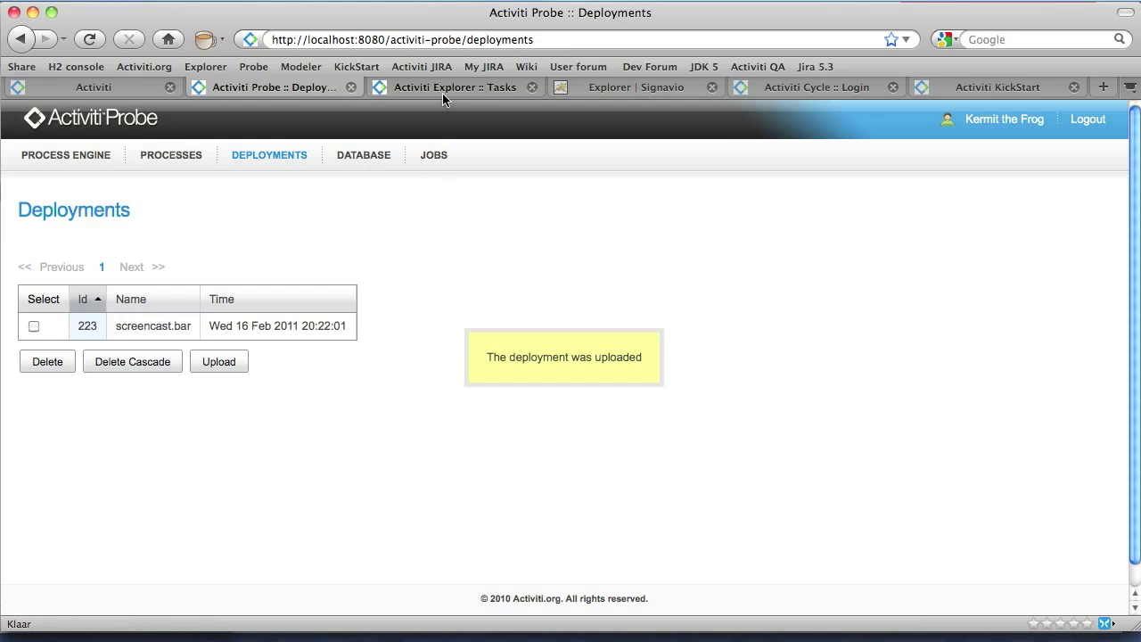
Switch to Activiti Explorer and start an instance of the screencast process
{"action": "left_click", "coordinate": [443, 88]}
{"action": "left_click", "coordinate": [134, 157]}
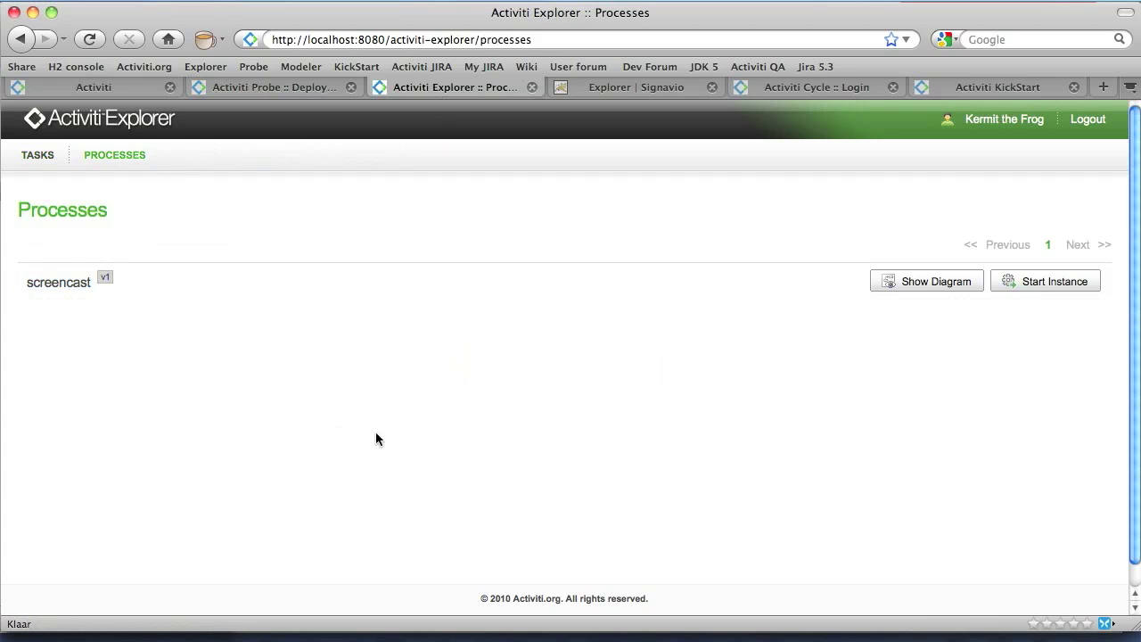
{"action": "left_click", "coordinate": [1041, 282]}
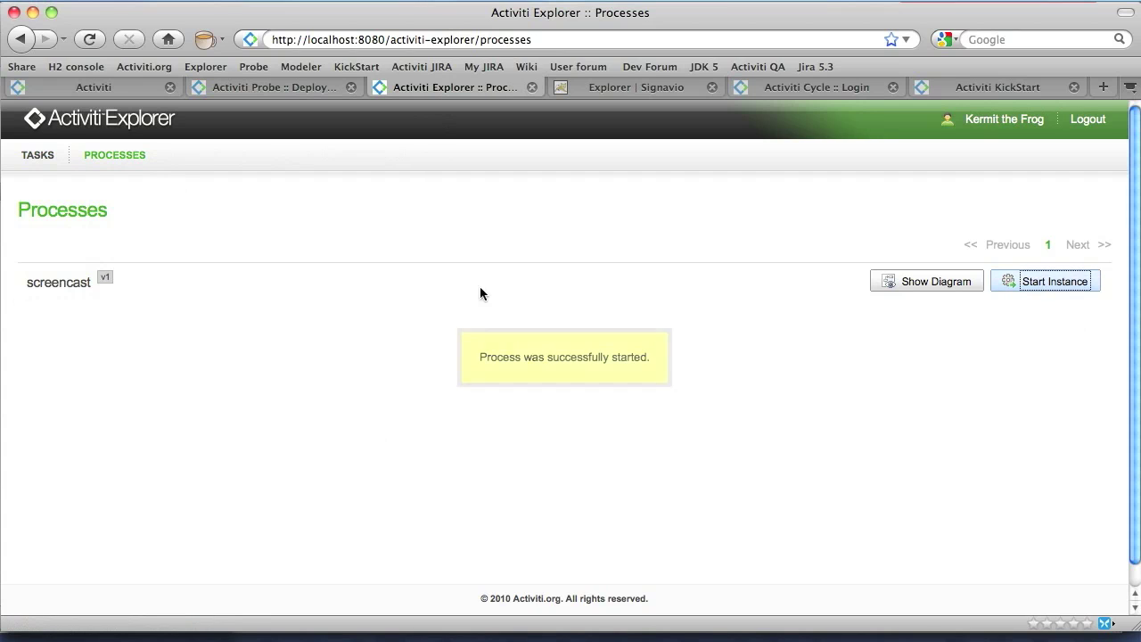
Open the completion form of the Request refund task from the personal task list
{"action": "left_click", "coordinate": [41, 155]}
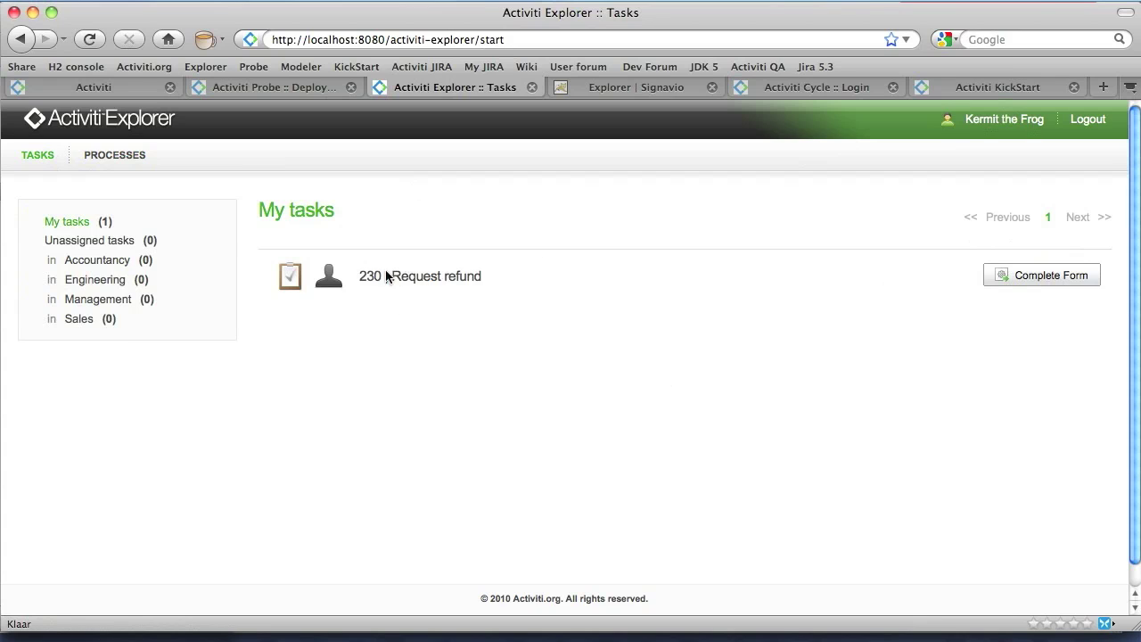
{"action": "left_click_drag", "start_coordinate": [384, 279], "coordinate": [501, 279]}
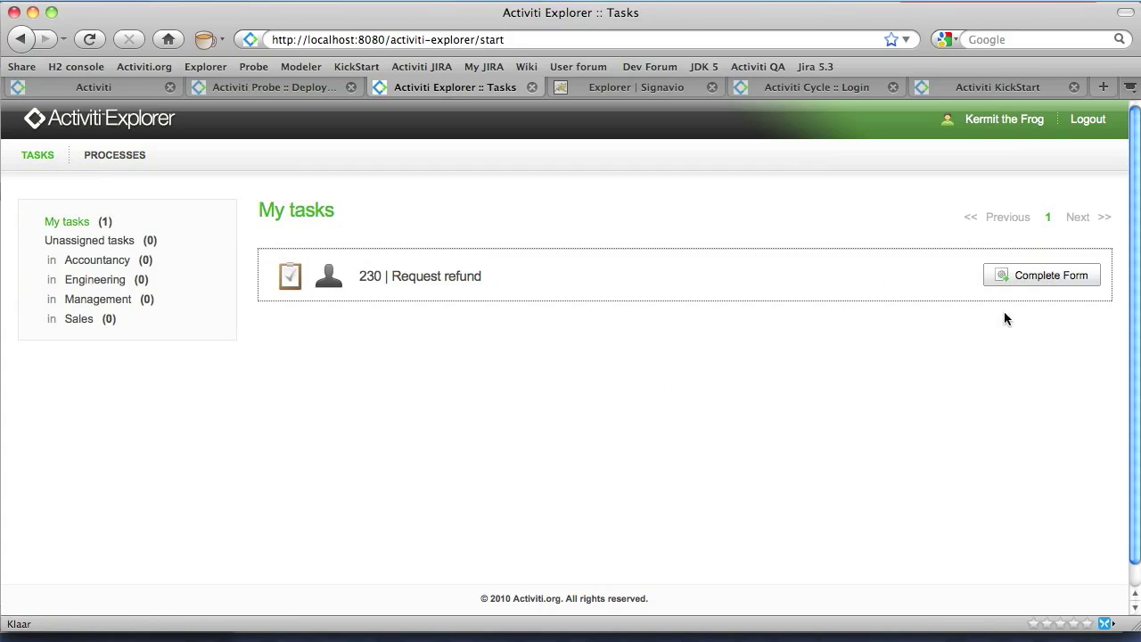
{"action": "left_click", "coordinate": [1050, 284]}
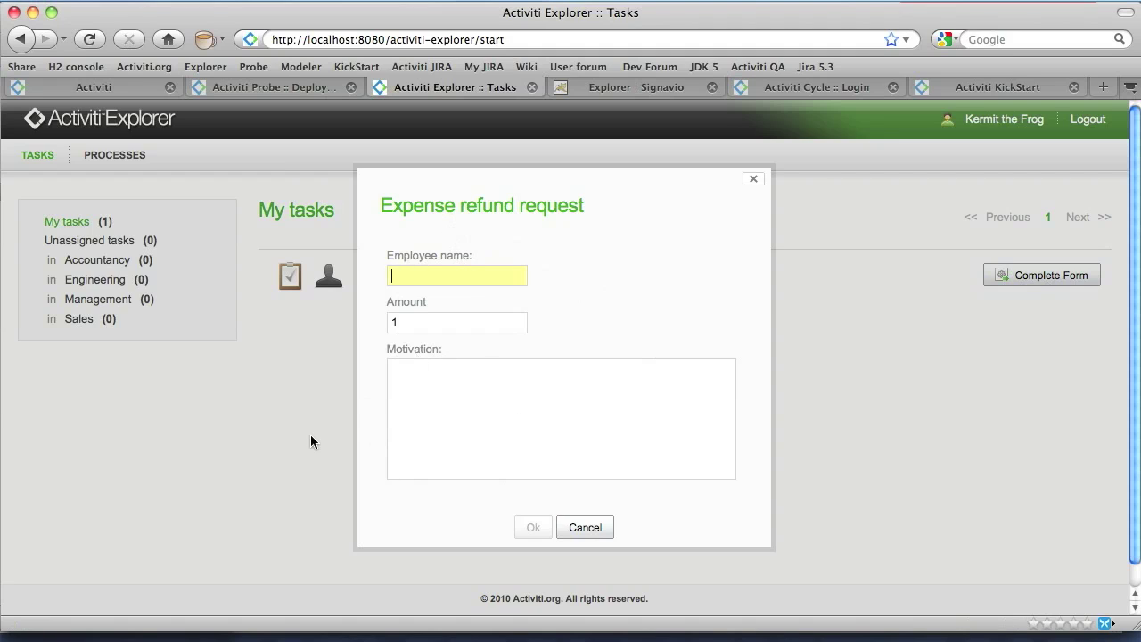
Fill in the expense refund request with the employee's name, amount 999 and motivation "I bought a new laptop", and submit it
{"action": "type", "text": "K"}
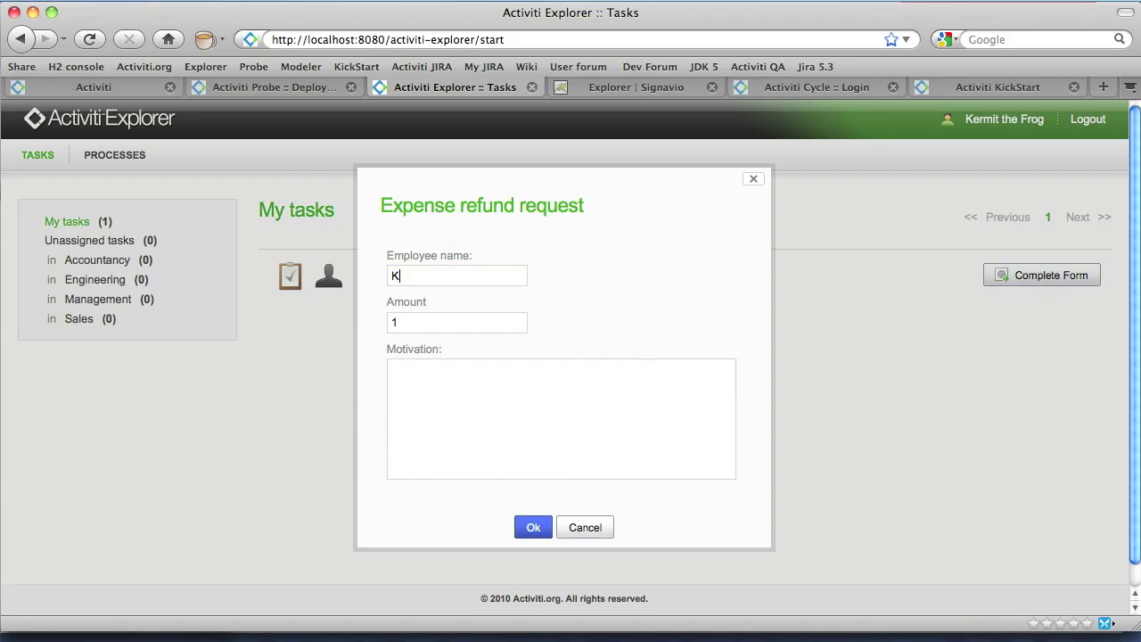
{"action": "type", "text": "ermit the Frog"}
{"action": "key", "text": "Tab"}
{"action": "type", "text": "999"}
{"action": "left_click", "coordinate": [468, 442]}
{"action": "type", "text": "I bou"}
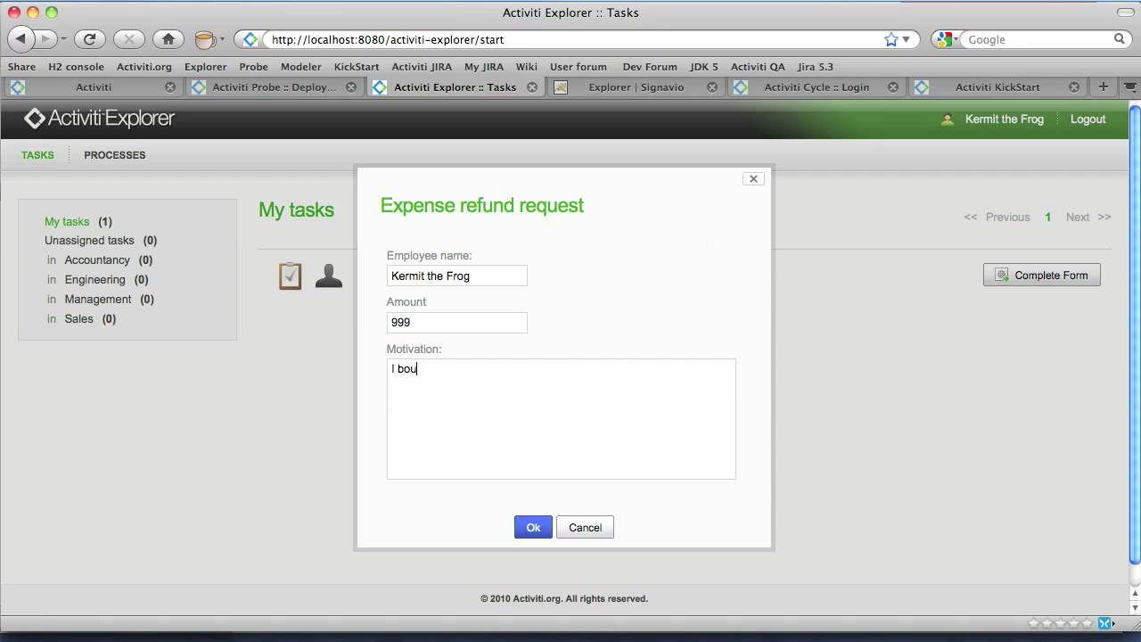
{"action": "type", "text": "ght a new laptop"}
{"action": "left_click", "coordinate": [532, 527]}
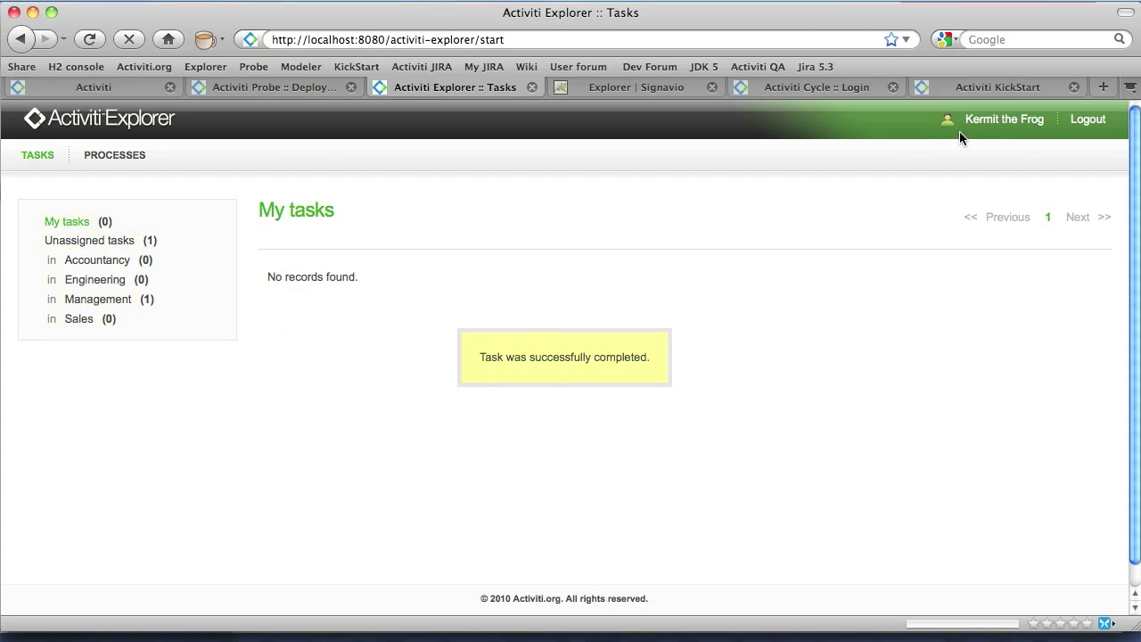
List the unassigned tasks of the Management group and check which approval task the request was routed to
{"action": "left_click", "coordinate": [109, 304]}
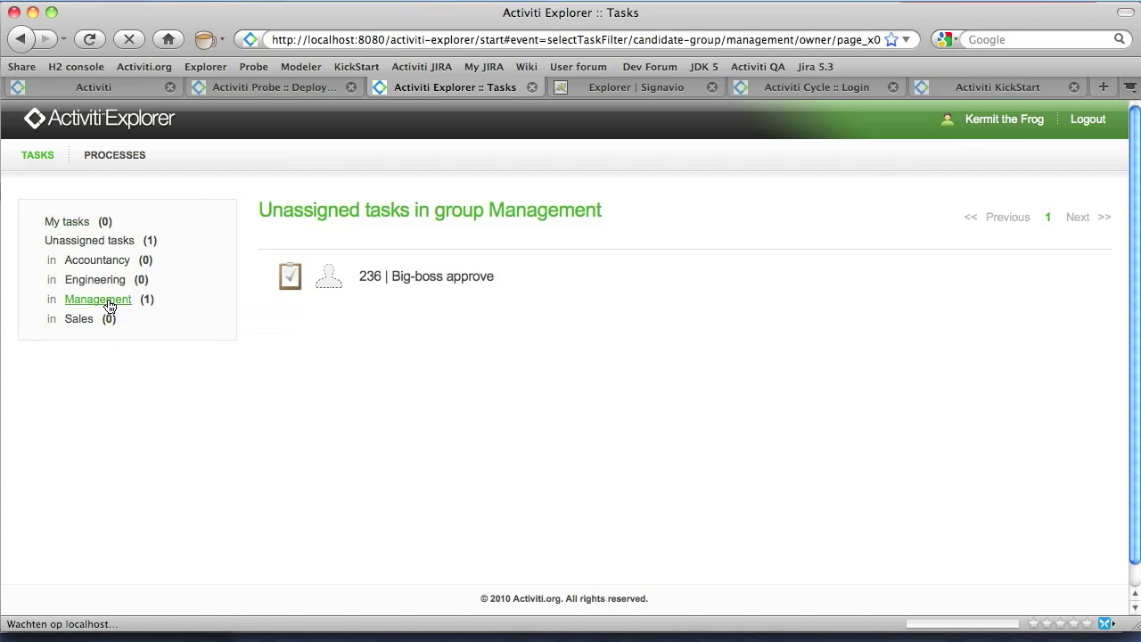
{"action": "left_click_drag", "start_coordinate": [359, 277], "coordinate": [473, 281]}
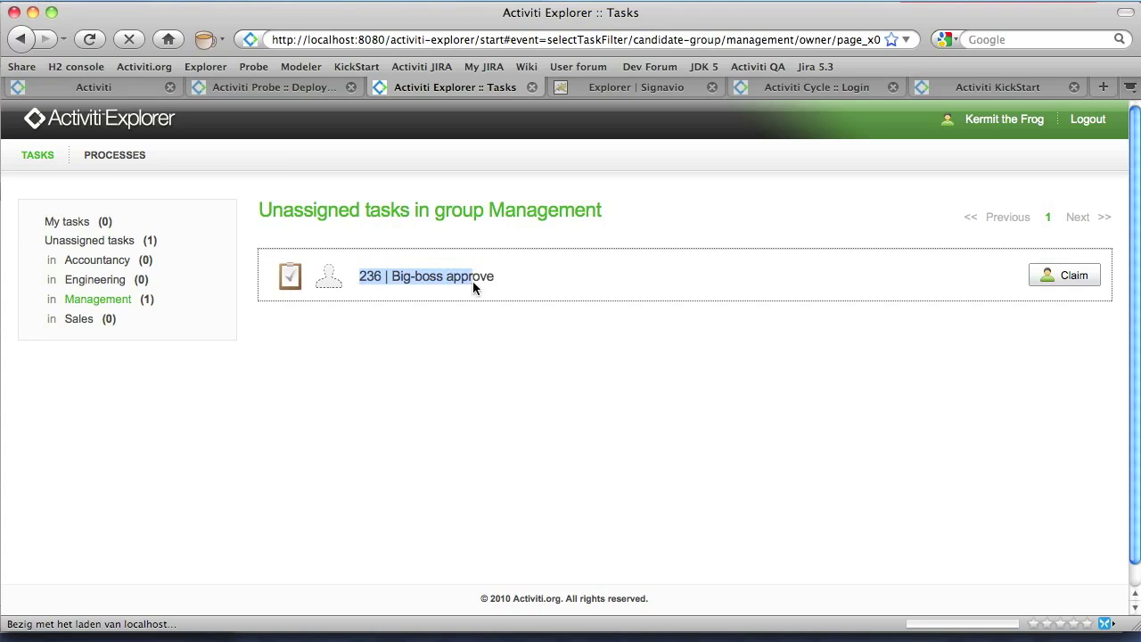
{"action": "left_click", "coordinate": [481, 384]}
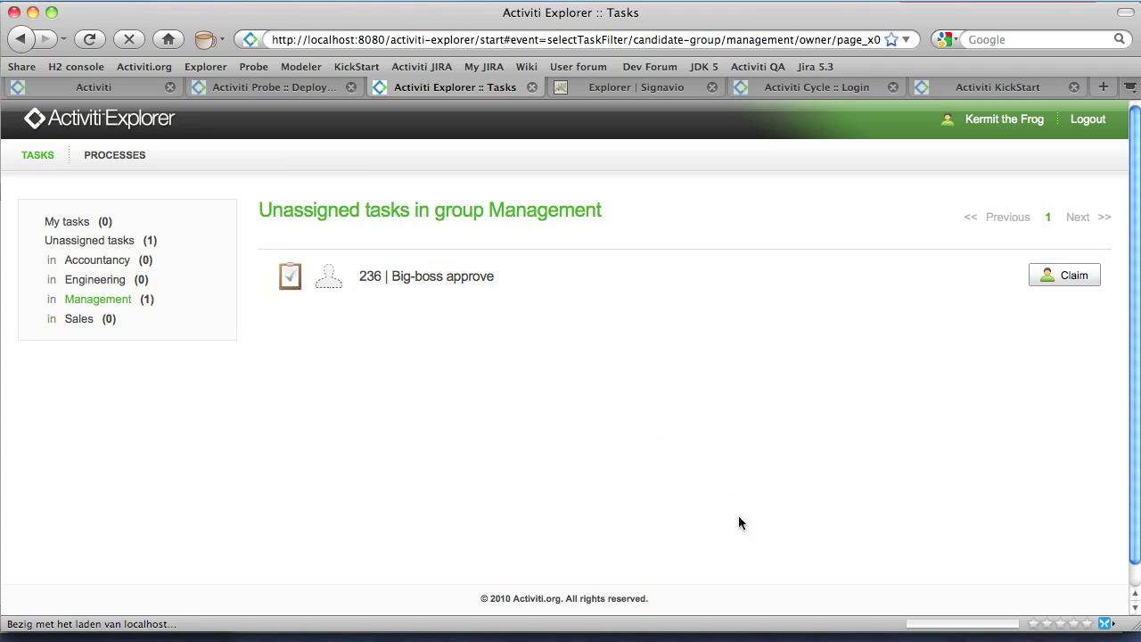
Switch to Eclipse and open the screencast.activiti process diagram from the diagrams folder
{"action": "left_click", "coordinate": [788, 623]}
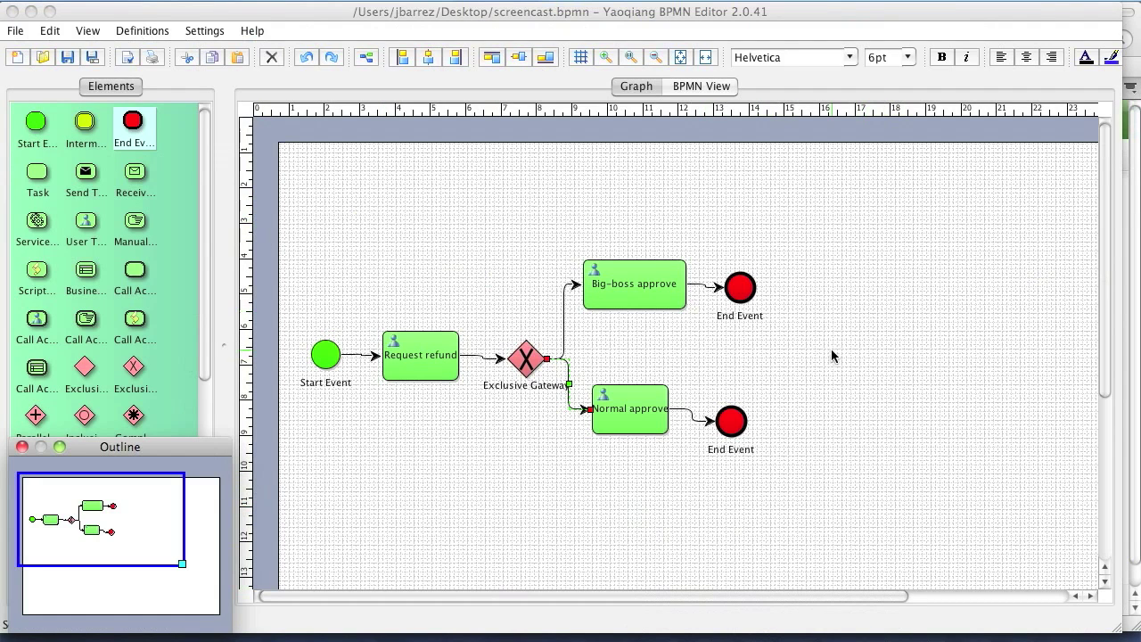
{"action": "left_click", "coordinate": [689, 624]}
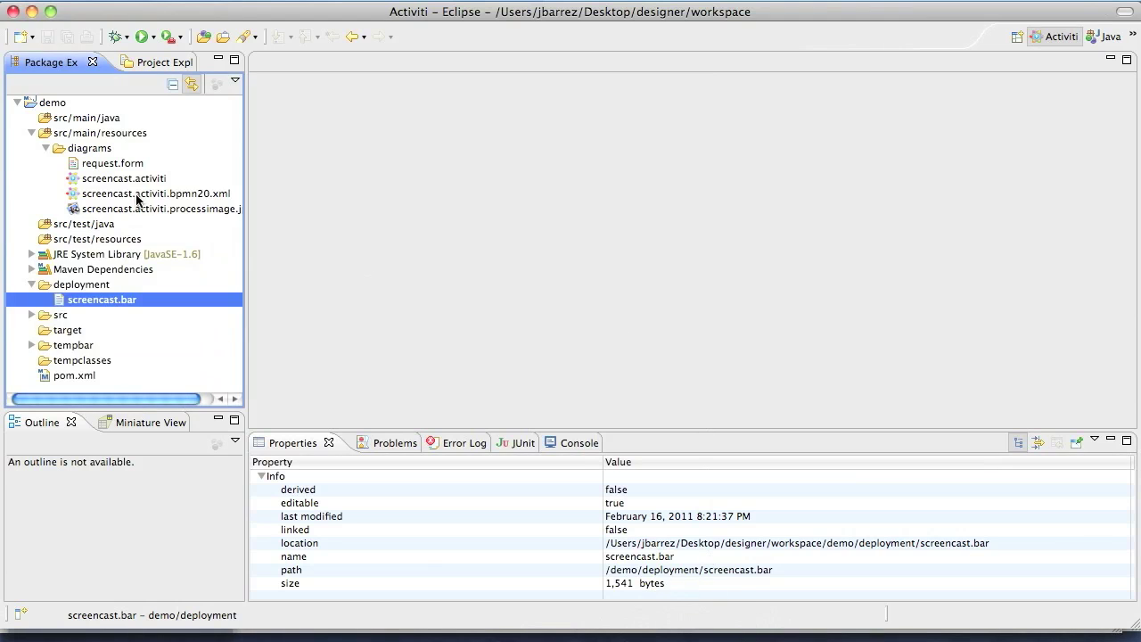
{"action": "left_click", "coordinate": [141, 181]}
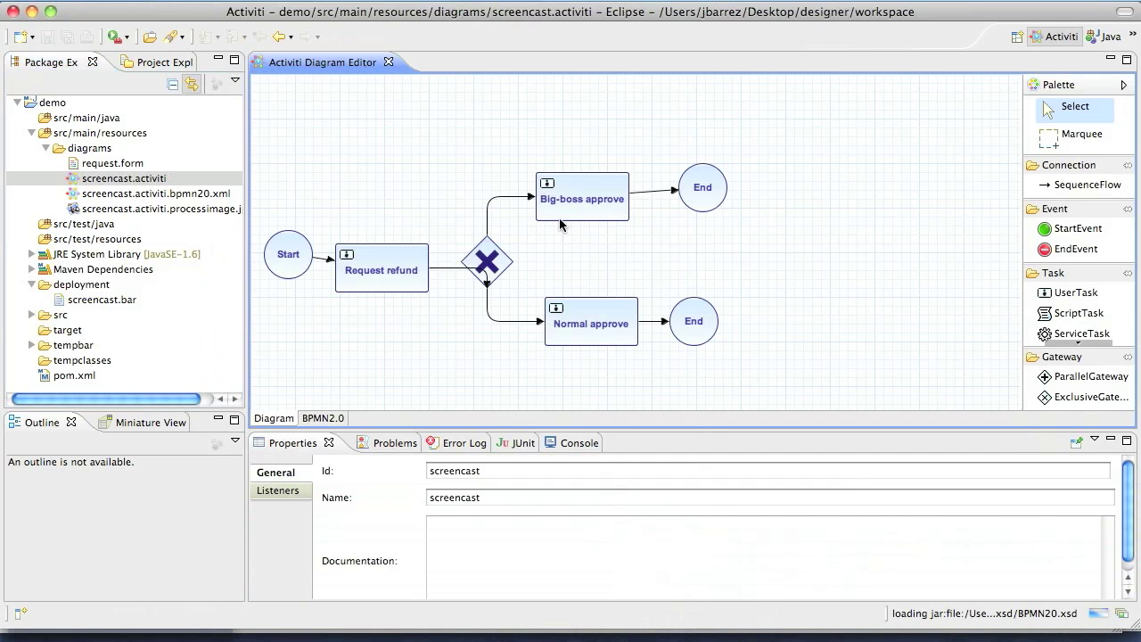